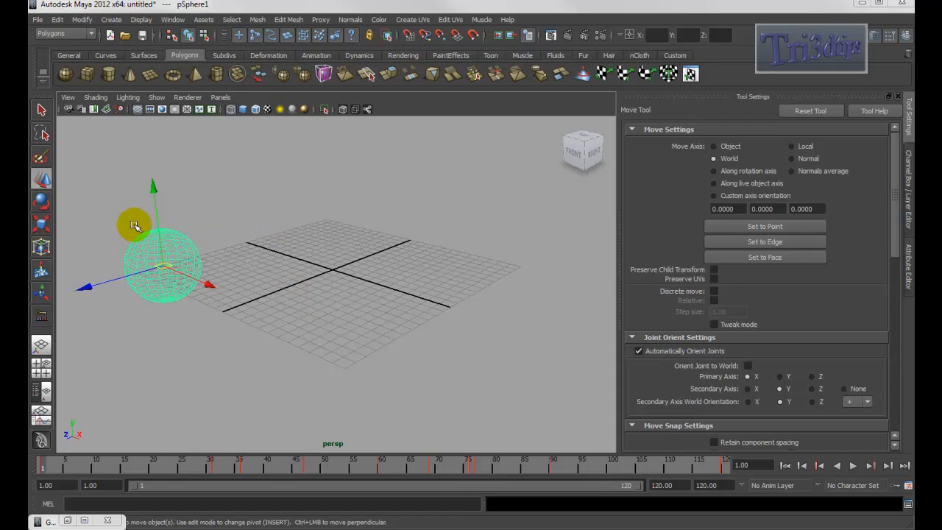
# - Select the animated sphere, display it shaded, and open the Graph Editor
pyautogui.click(261, 237)
pyautogui.press('5')
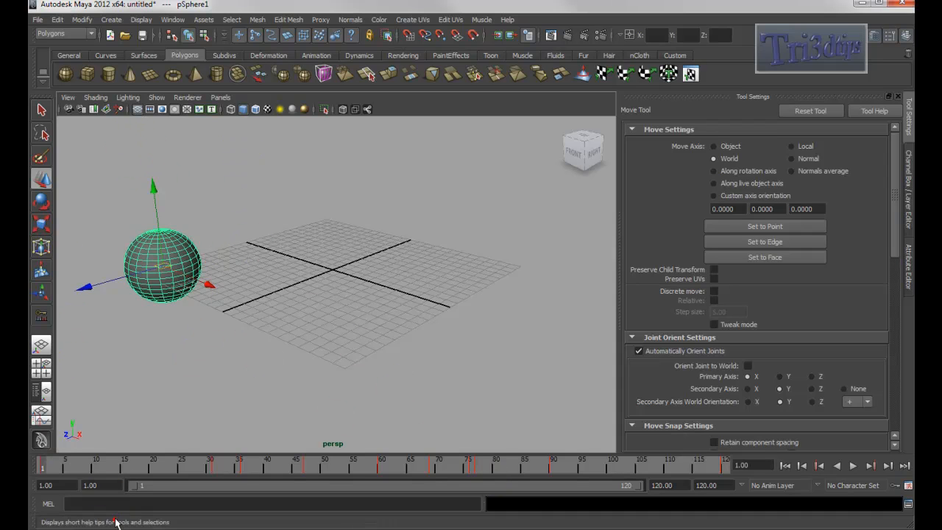
pyautogui.click(173, 19)
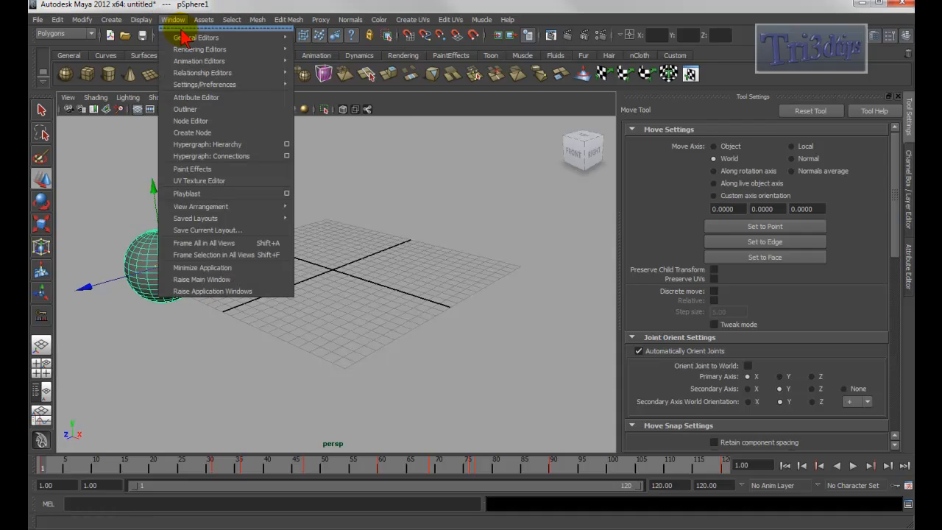
pyautogui.moveTo(221, 65)
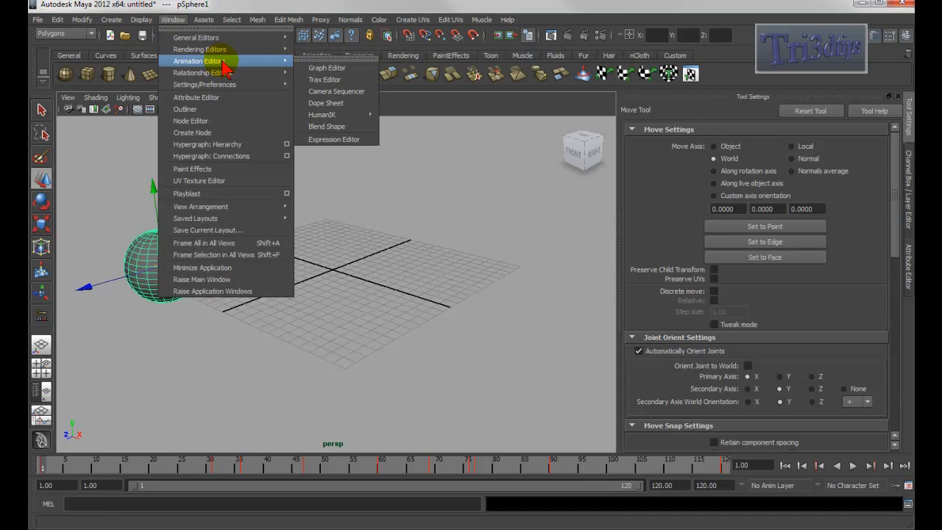
pyautogui.click(332, 69)
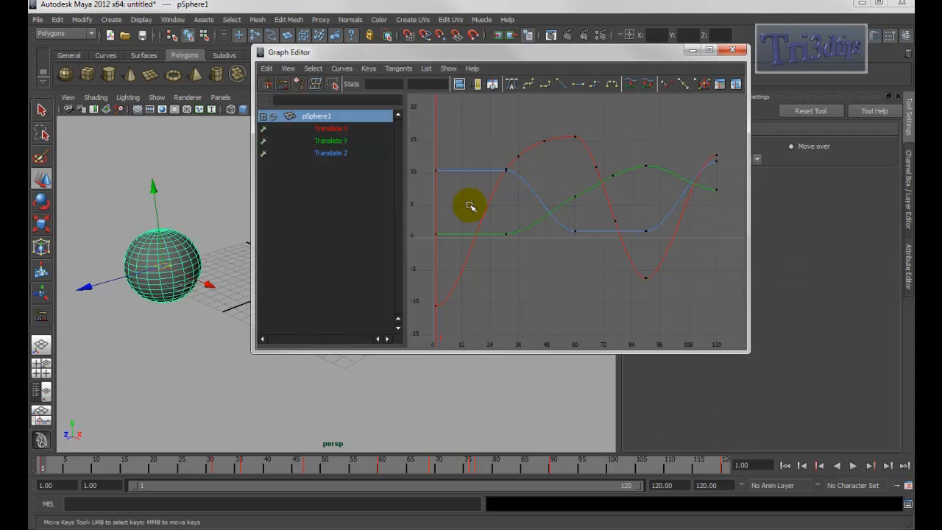
# - Examine the sphere's translate curves in the Graph Editor, zooming the graph and moving the current time to frame 20
pyautogui.click(203, 194)
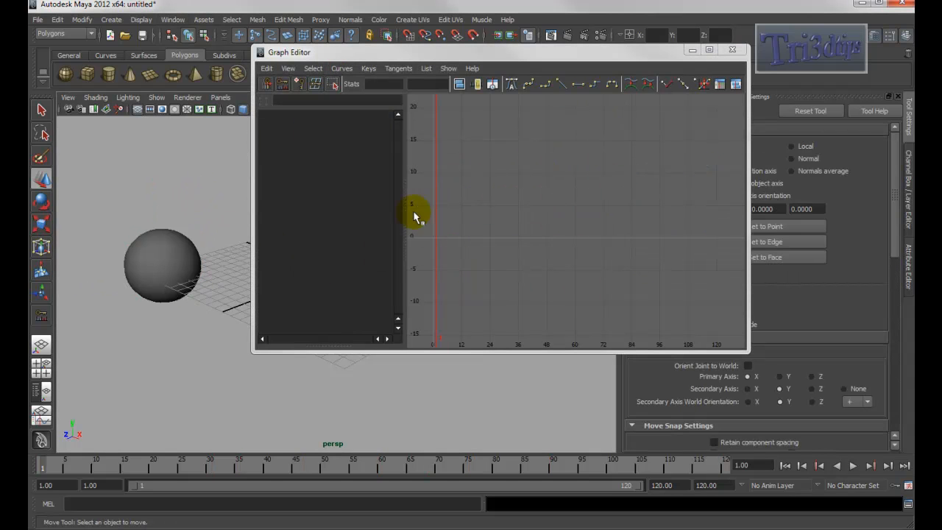
pyautogui.click(180, 239)
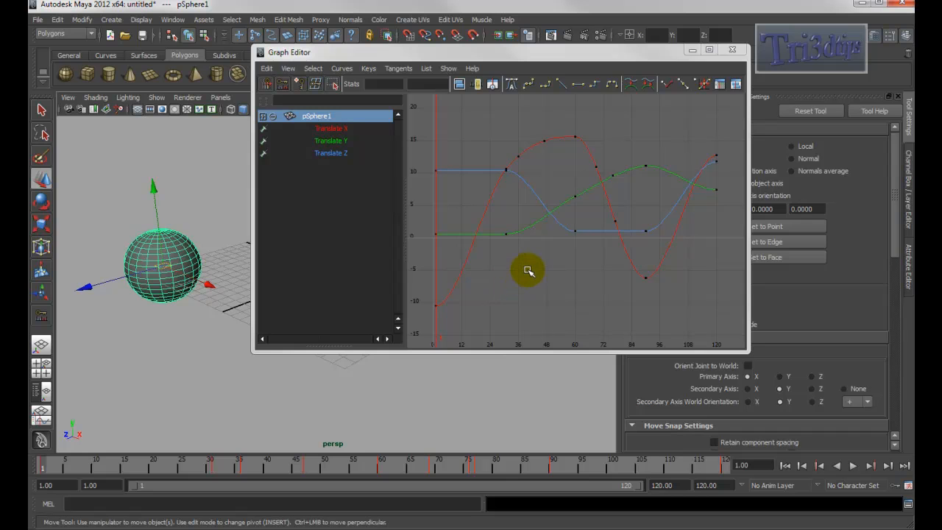
pyautogui.moveTo(564, 256)
pyautogui.keyDown('alt'); pyautogui.mouseDown(button='middle')
pyautogui.moveTo(605, 263)
pyautogui.moveTo(560, 259)
pyautogui.mouseUp(button='middle'); pyautogui.keyUp('alt')
pyautogui.keyDown('alt'); pyautogui.moveTo(561, 259); pyautogui.dragTo(595, 267, button='right'); pyautogui.keyUp('alt')
pyautogui.keyDown('alt'); pyautogui.moveTo(595, 267); pyautogui.dragTo(564, 272, button='middle'); pyautogui.keyUp('alt')
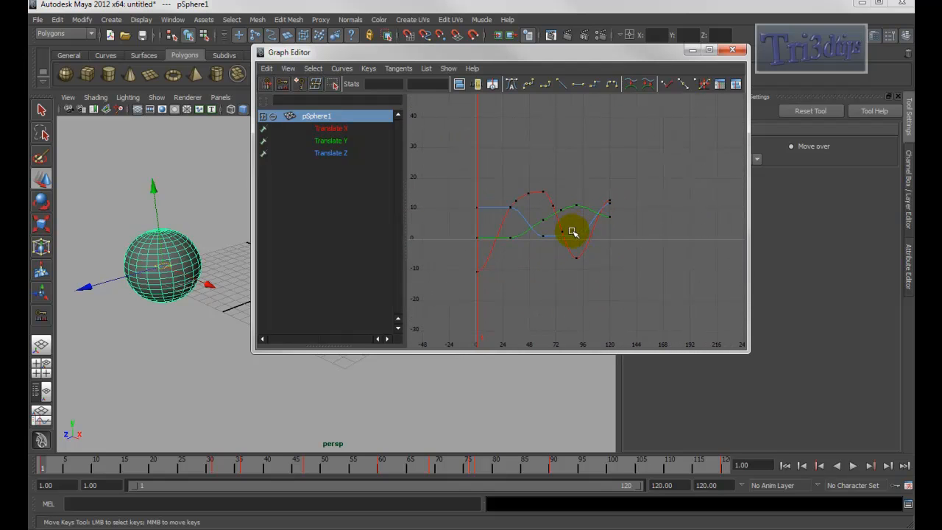
pyautogui.click(476, 158)
pyautogui.moveTo(477, 159); pyautogui.dragTo(498, 170)
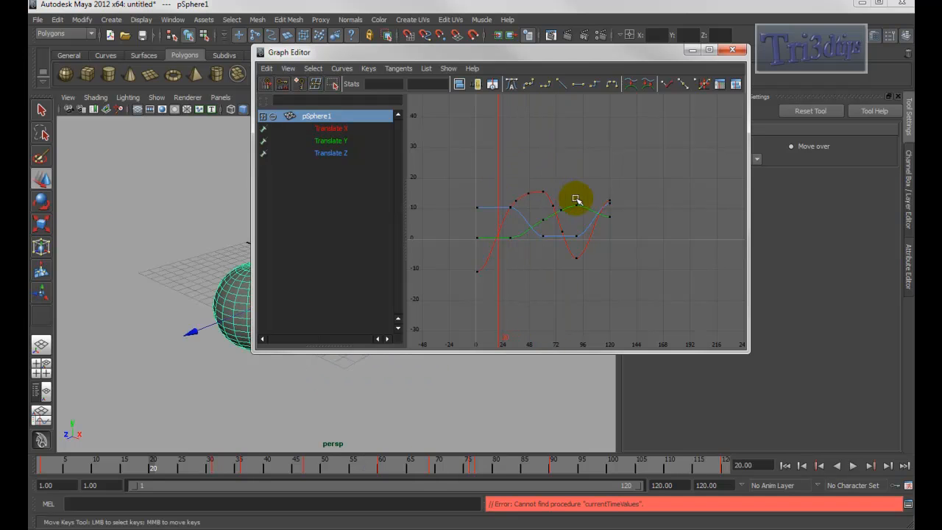
pyautogui.keyDown('alt'); pyautogui.moveTo(527, 205); pyautogui.dragTo(560, 206, button='right'); pyautogui.keyUp('alt')
pyautogui.keyDown('alt'); pyautogui.moveTo(559, 205); pyautogui.dragTo(698, 193, button='middle'); pyautogui.keyUp('alt')
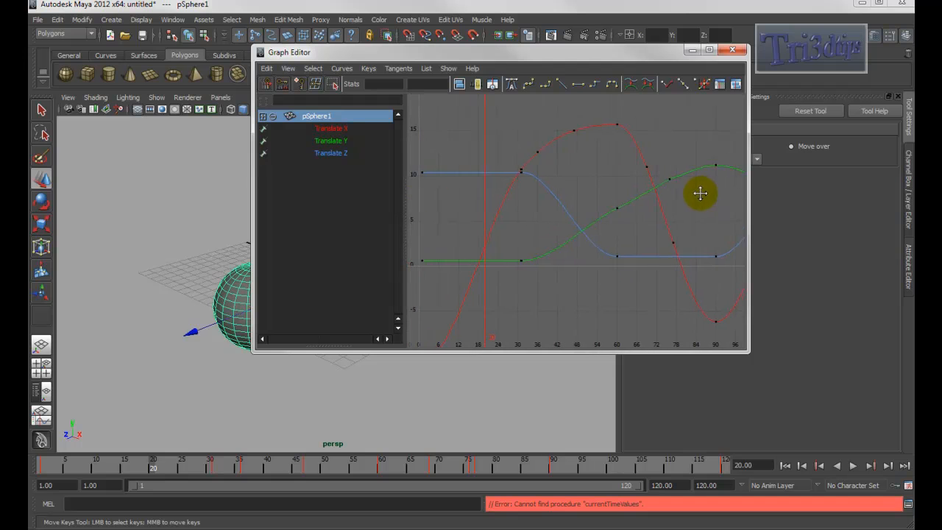
# - Select the Translate Y curve and frame it in the graph view
pyautogui.moveTo(618, 206); pyautogui.dragTo(634, 221)
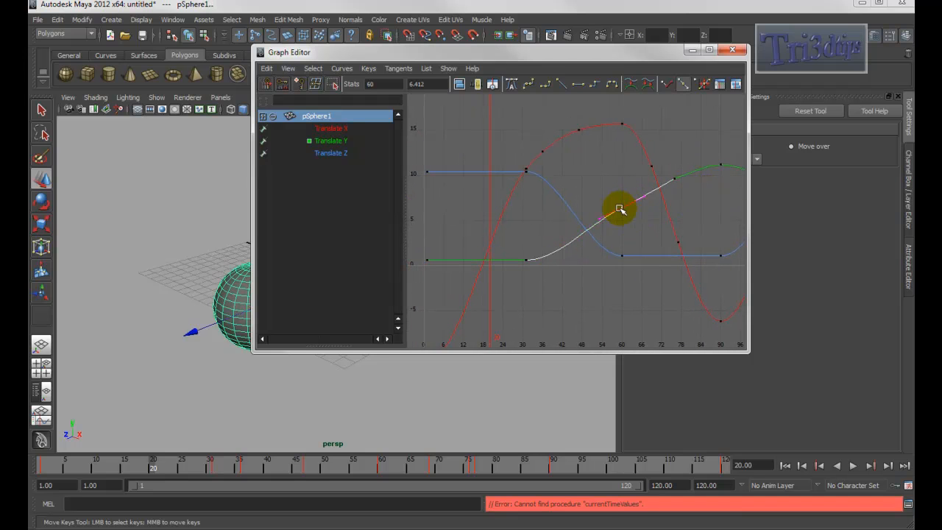
pyautogui.press('f')
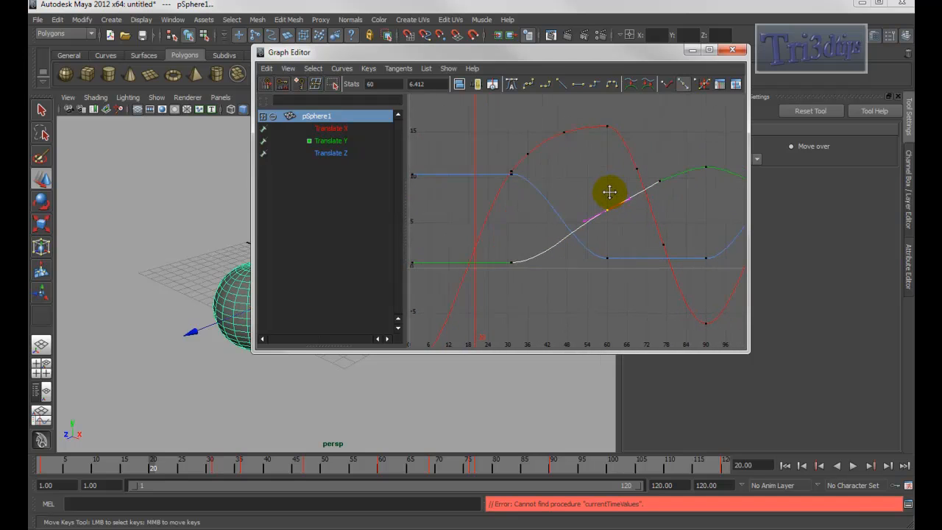
pyautogui.click(562, 137)
pyautogui.click(567, 229)
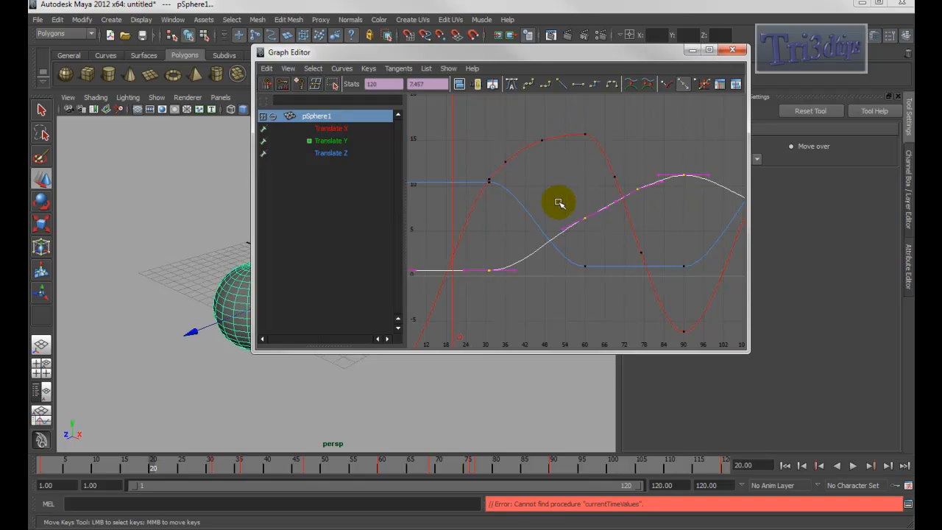
pyautogui.keyDown('alt'); pyautogui.moveTo(578, 220); pyautogui.dragTo(599, 183, button='middle'); pyautogui.keyUp('alt')
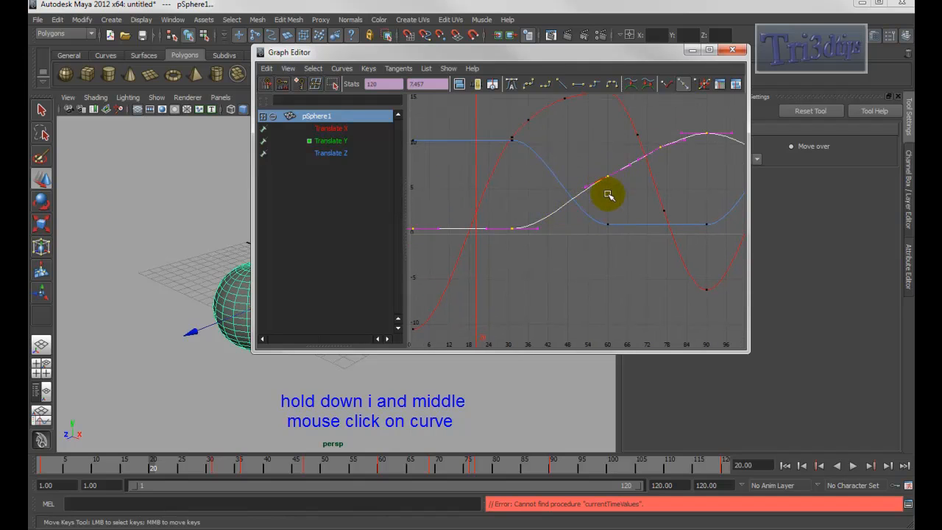
# - Insert a key on the Translate Y curve near frame 45 and try dragging it, undoing each move
pyautogui.press('i')
pyautogui.middleClick(557, 213)
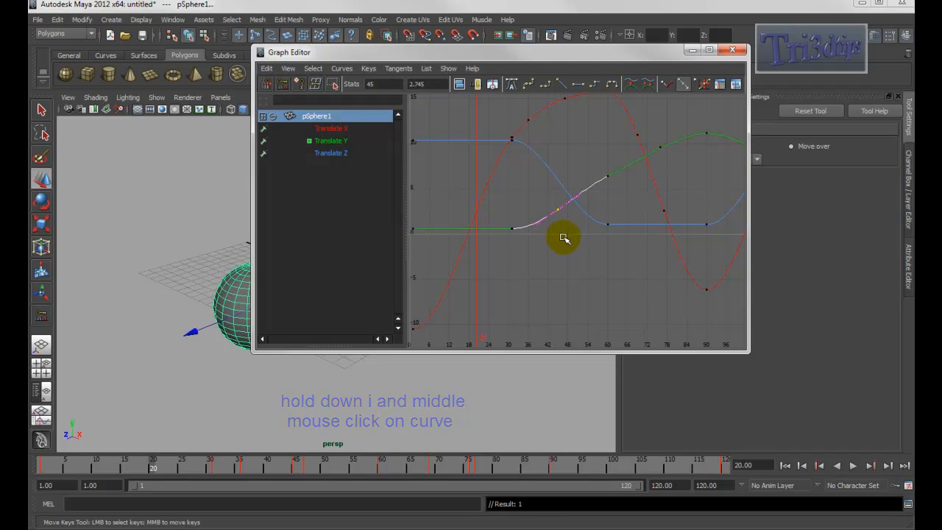
pyautogui.moveTo(548, 197); pyautogui.dragTo(522, 210, button='middle')
pyautogui.hotkey('ctrl', 'z')
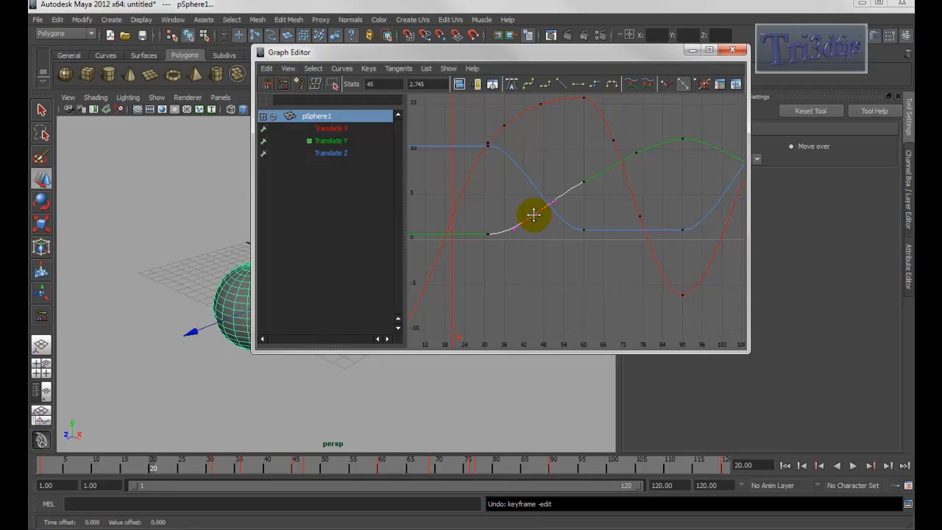
pyautogui.moveTo(533, 214); pyautogui.dragTo(505, 207, button='middle')
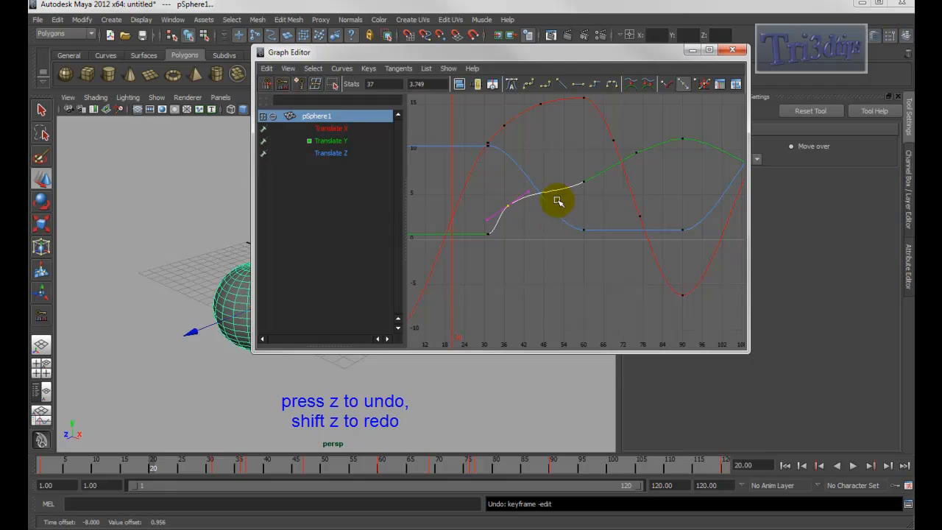
pyautogui.press('z')
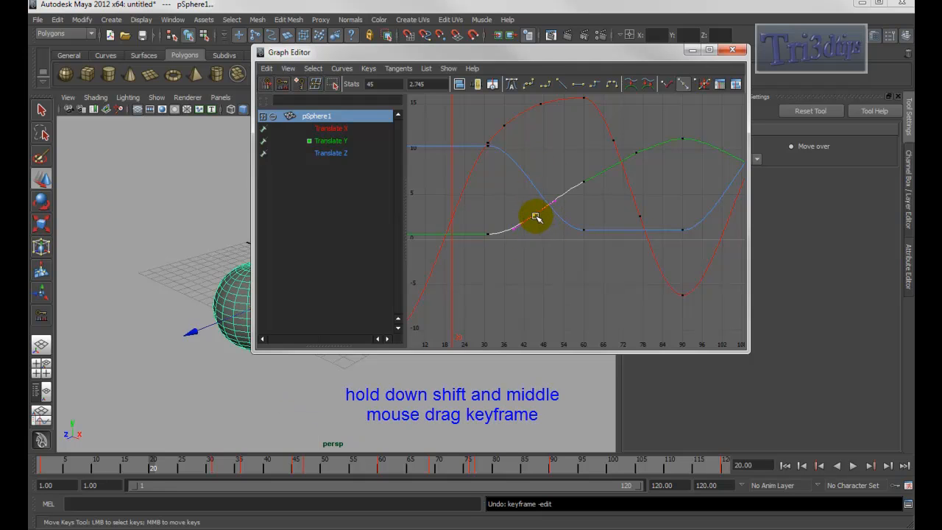
# - Try moving the inserted key lower, then undo the move and the key insertion
pyautogui.scroll(3, 539, 181)
pyautogui.keyDown('shift'); pyautogui.moveTo(535, 213); pyautogui.dragTo(504, 216, button='middle'); pyautogui.keyUp('shift')
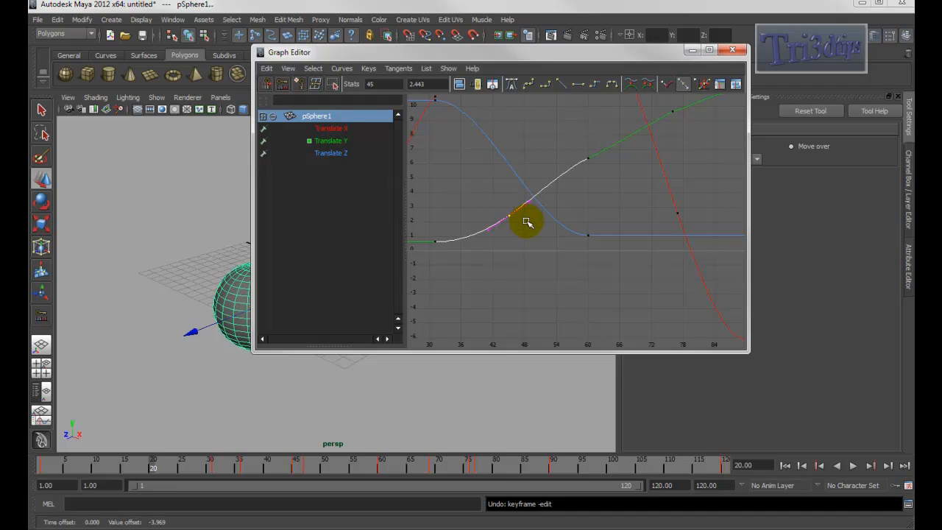
pyautogui.hotkey('ctrl', 'z')
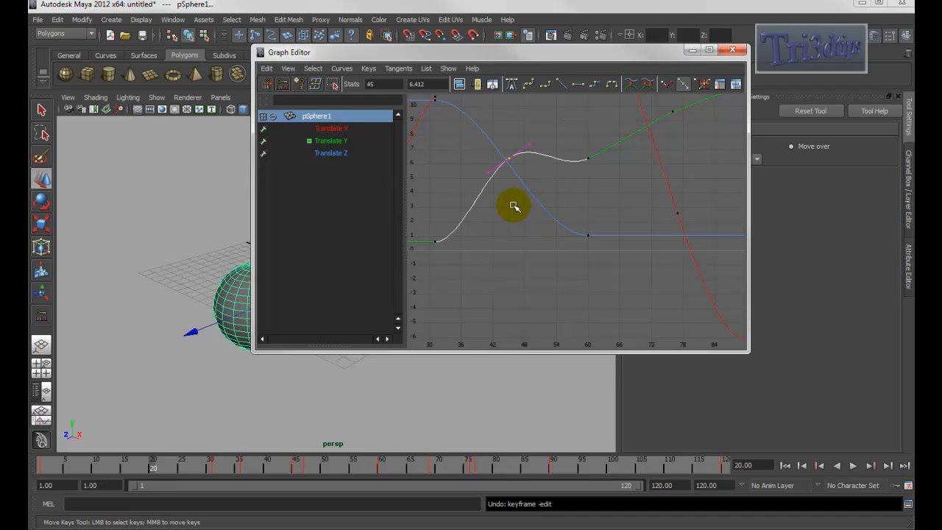
pyautogui.hotkey('ctrl', 'z')
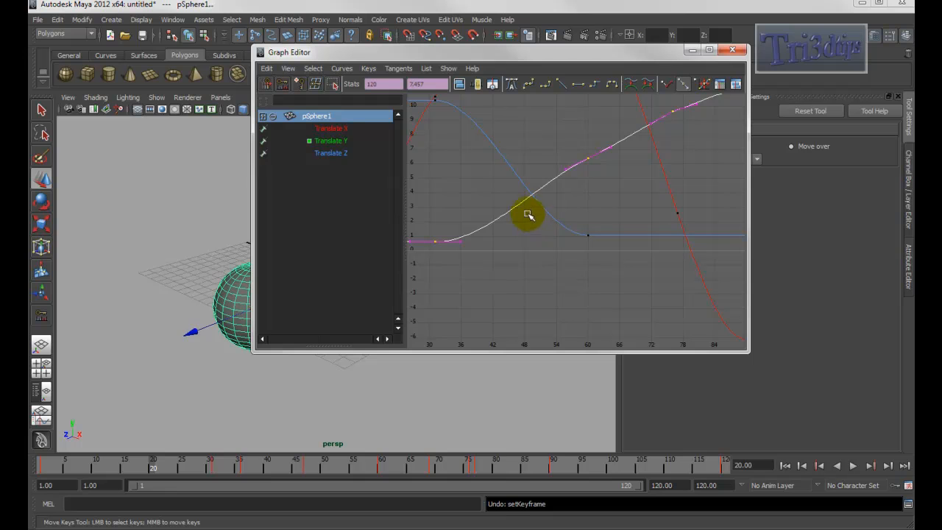
# - Try shifting the Translate Y key at frame 30 three frames later, then undo the shift
pyautogui.scroll(-5, 588, 195)
pyautogui.keyDown('alt'); pyautogui.moveTo(566, 204); pyautogui.dragTo(596, 208, button='middle'); pyautogui.keyUp('alt')
pyautogui.scroll(4, 548, 237)
pyautogui.click(549, 245)
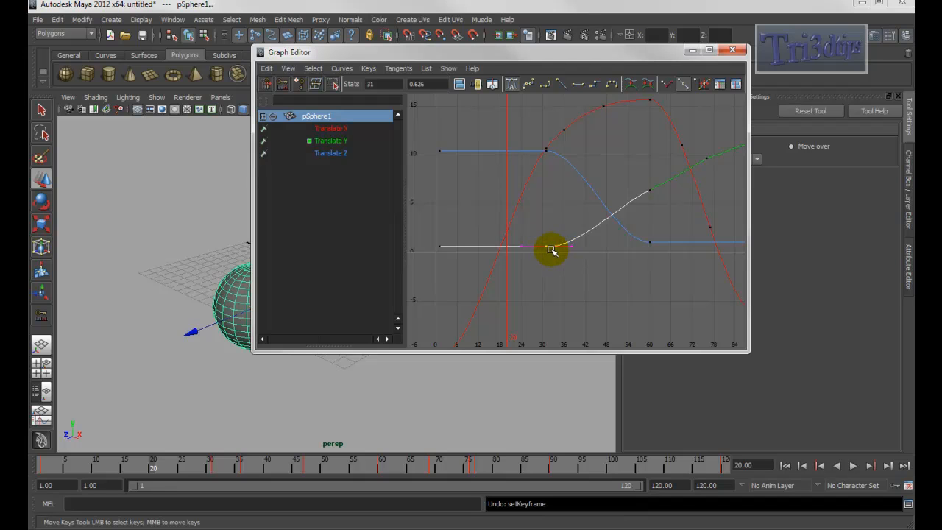
pyautogui.moveTo(548, 247)
pyautogui.mouseDown(button='middle')
pyautogui.moveTo(584, 248)
pyautogui.moveTo(559, 242)
pyautogui.moveTo(551, 225)
pyautogui.moveTo(559, 244)
pyautogui.mouseUp(button='middle')
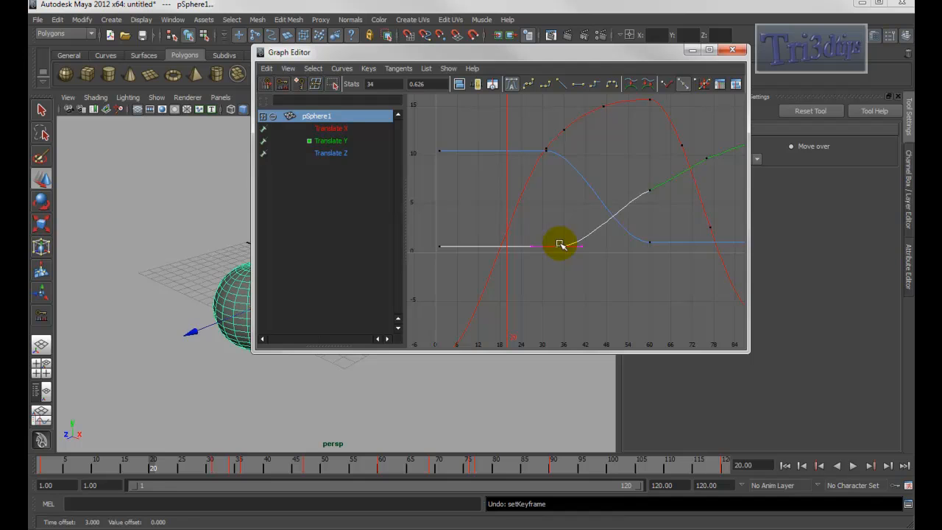
pyautogui.hotkey('ctrl', 'z')
# - Inspect the Translate X curve's keys, then reselect the Translate Y curve
pyautogui.keyDown('alt'); pyautogui.moveTo(615, 208); pyautogui.dragTo(526, 242, button='middle'); pyautogui.keyUp('alt')
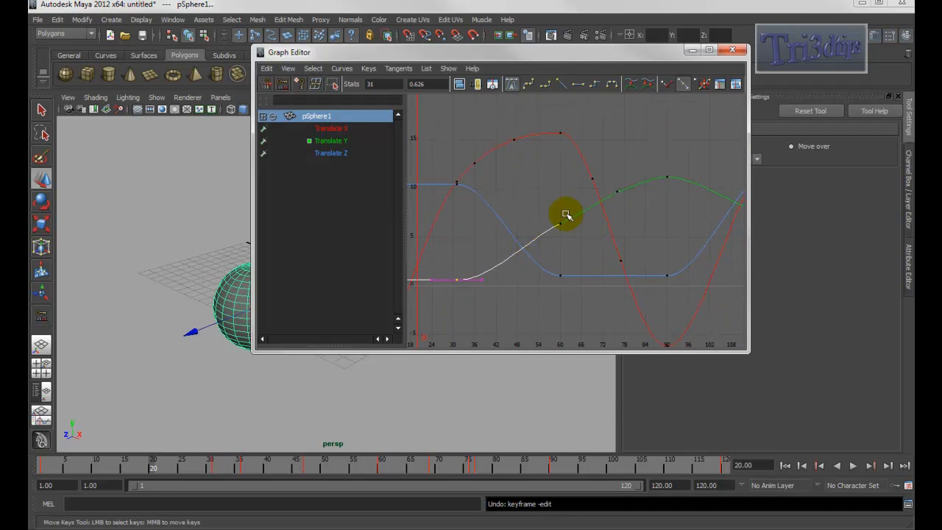
pyautogui.moveTo(537, 152); pyautogui.dragTo(537, 152)
pyautogui.keyDown('alt'); pyautogui.moveTo(543, 167); pyautogui.dragTo(525, 136, button='middle'); pyautogui.keyUp('alt')
pyautogui.click(537, 185)
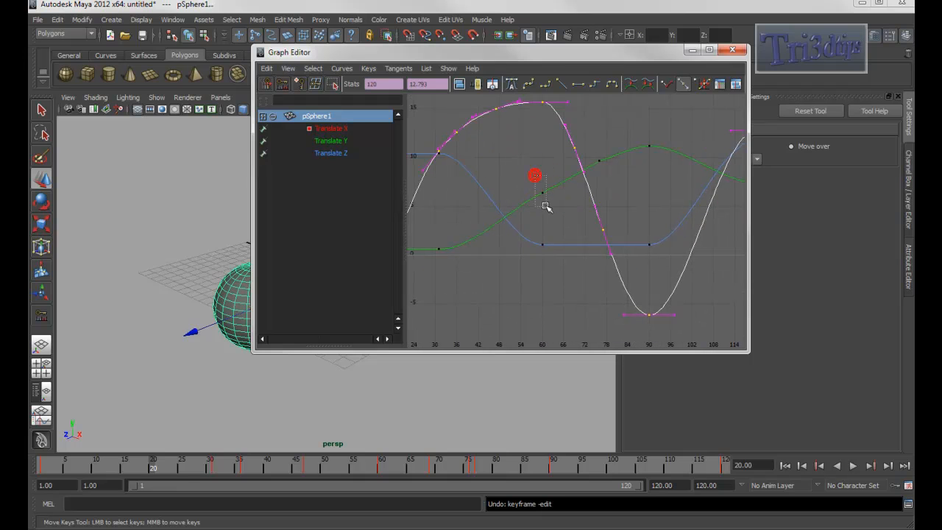
pyautogui.keyDown('alt'); pyautogui.moveTo(551, 210); pyautogui.dragTo(583, 184, button='middle'); pyautogui.keyUp('alt')
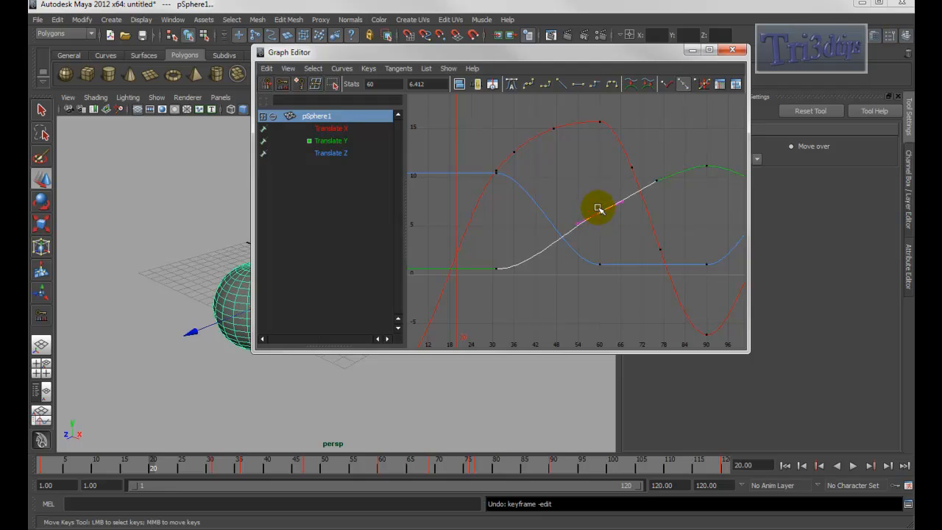
pyautogui.moveTo(603, 216); pyautogui.dragTo(569, 232, button='middle')
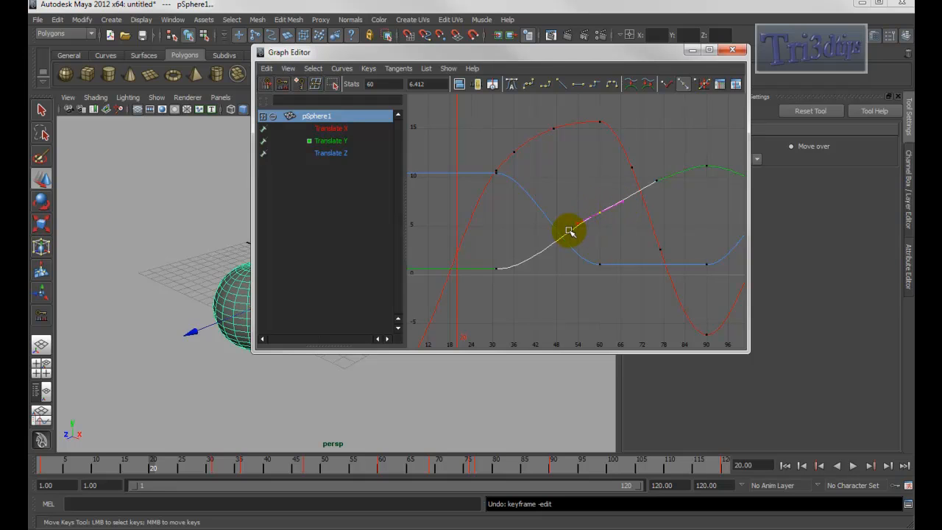
# - Insert a key on the Translate Y curve at about frame 52 and return to moving keys
pyautogui.press('i')
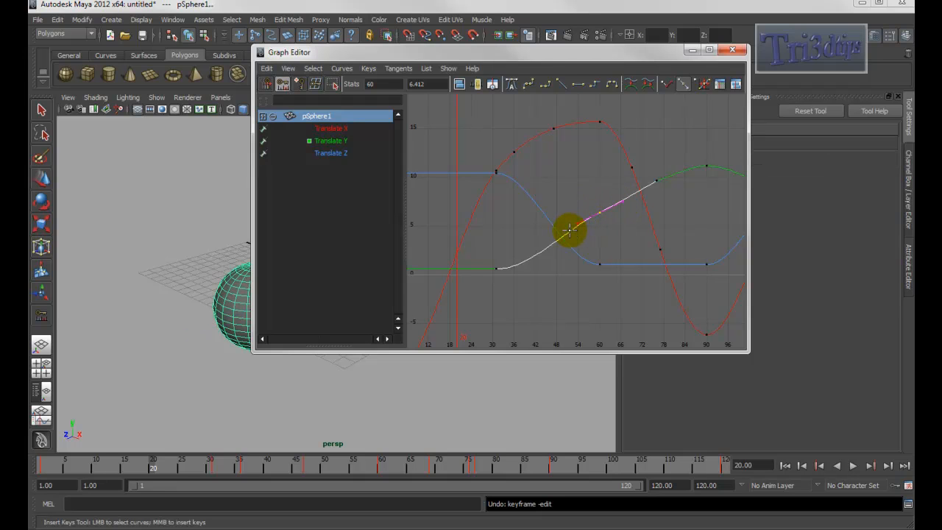
pyautogui.middleClick(570, 231)
pyautogui.press('w')
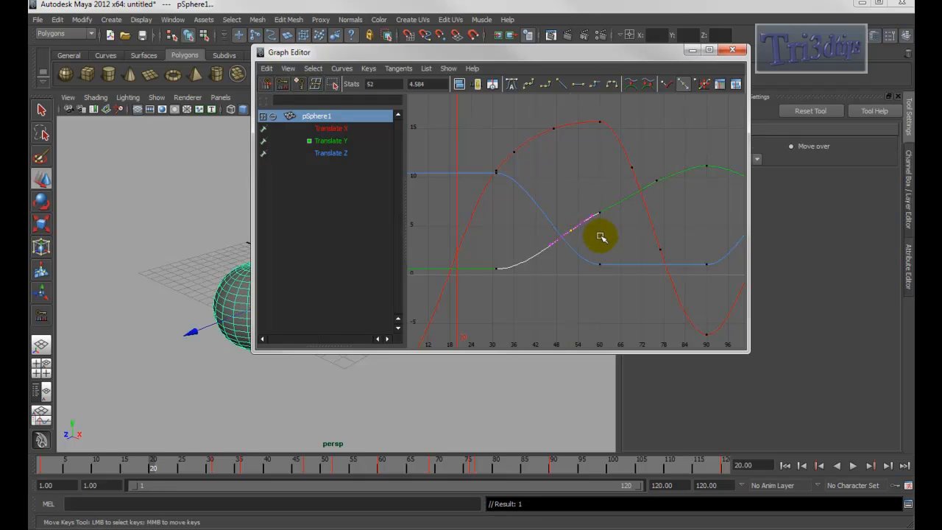
pyautogui.moveTo(564, 218); pyautogui.dragTo(576, 241)
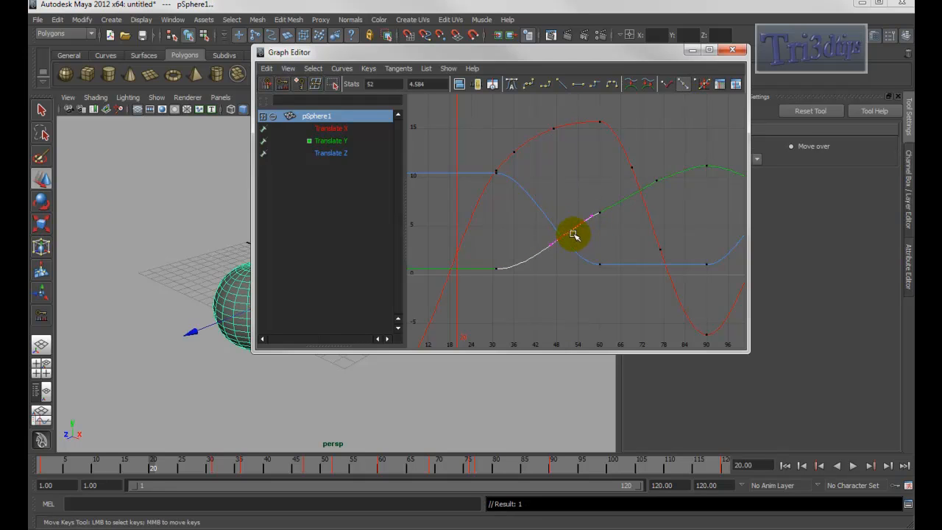
# - Reposition the Graph Editor window beside the viewport
pyautogui.moveTo(603, 54); pyautogui.dragTo(734, 85)
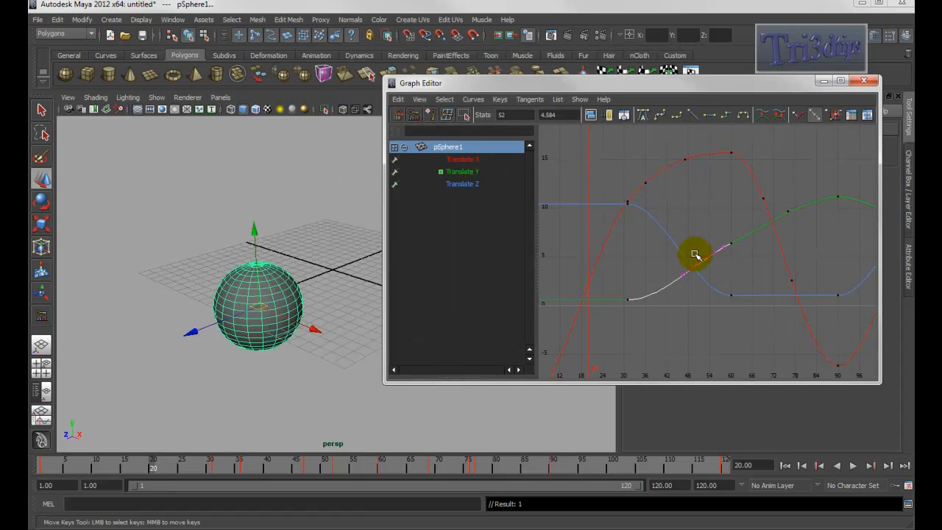
pyautogui.keyDown('alt'); pyautogui.moveTo(700, 257); pyautogui.dragTo(654, 248, button='middle'); pyautogui.keyUp('alt')
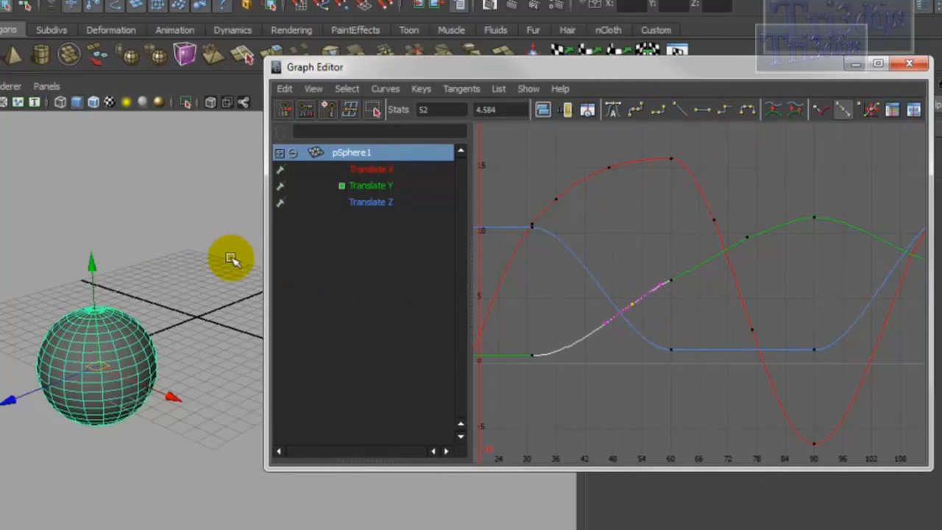
pyautogui.hotkey('shift', 's')
pyautogui.middleClick(80, 193)
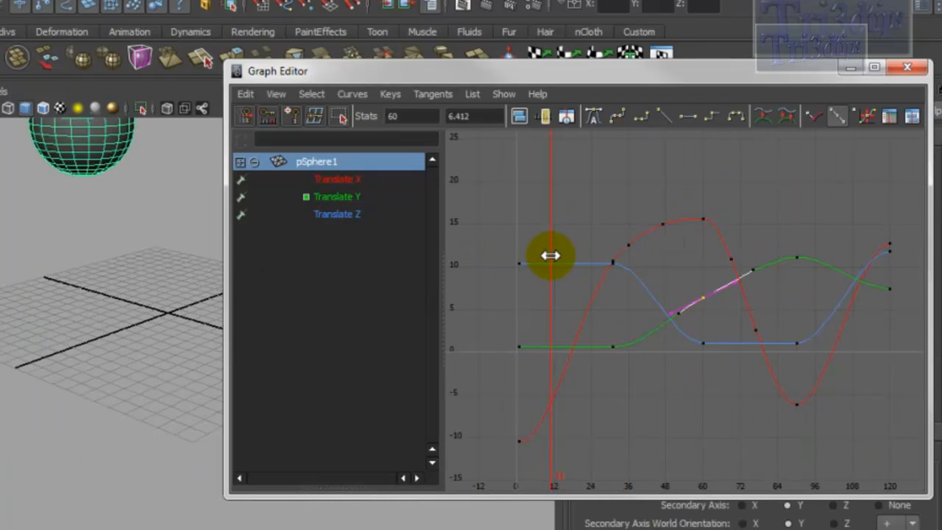
# - Move the current time to frame 90 in the graph
pyautogui.moveTo(560, 255)
pyautogui.mouseDown()
pyautogui.moveTo(690, 257)
pyautogui.moveTo(799, 238)
pyautogui.moveTo(793, 244)
pyautogui.mouseUp()
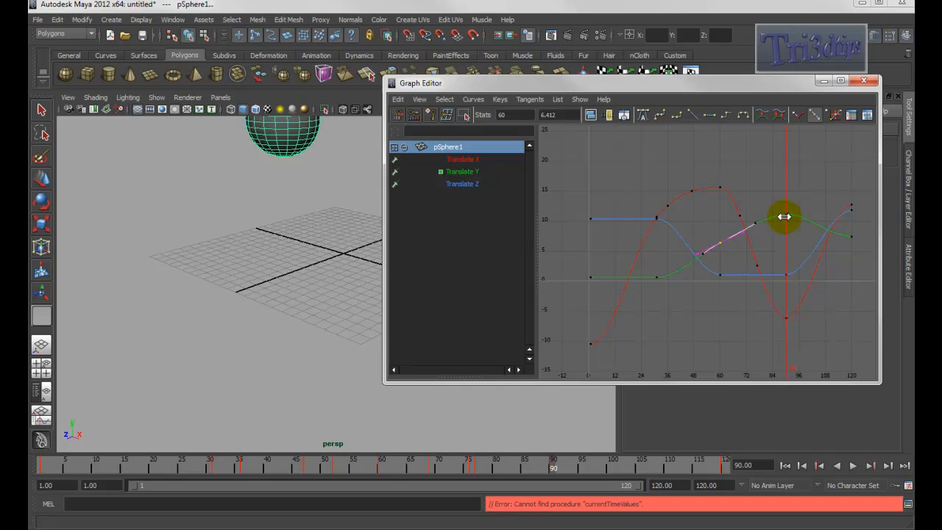
pyautogui.press('w')
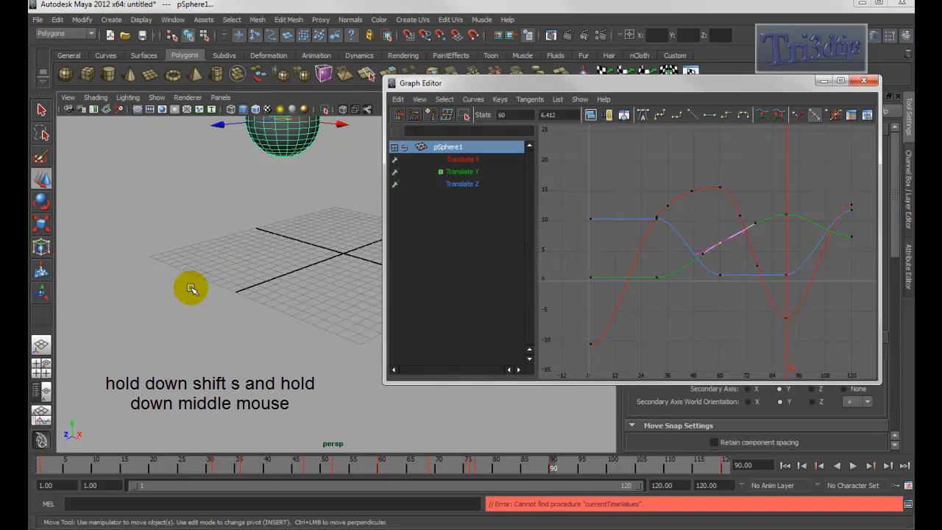
# - Apply Step tangents to the keys at frame 90 through the tangent marking menu, then undo it
pyautogui.click(228, 287)
pyautogui.hotkey('shift', 's')
pyautogui.keyDown('shift'); pyautogui.middleClick(228, 287); pyautogui.keyUp('shift')
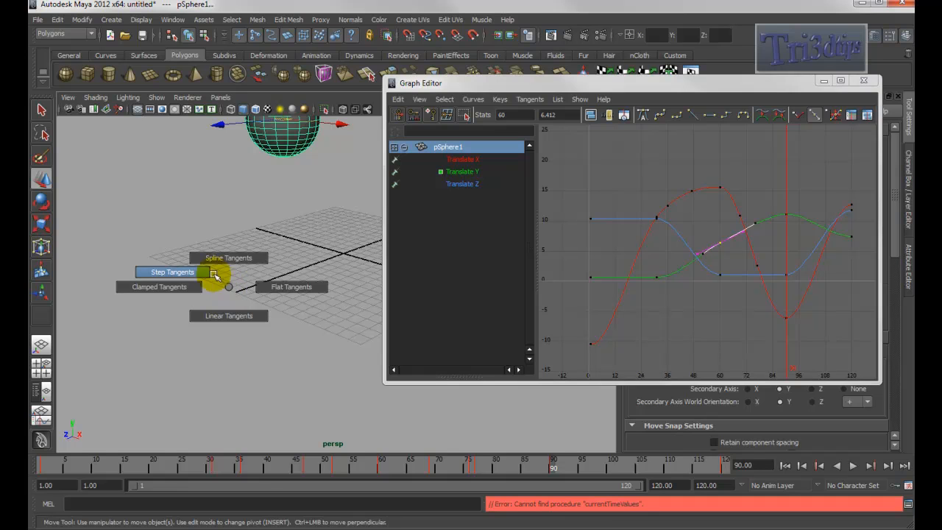
pyautogui.click(197, 273)
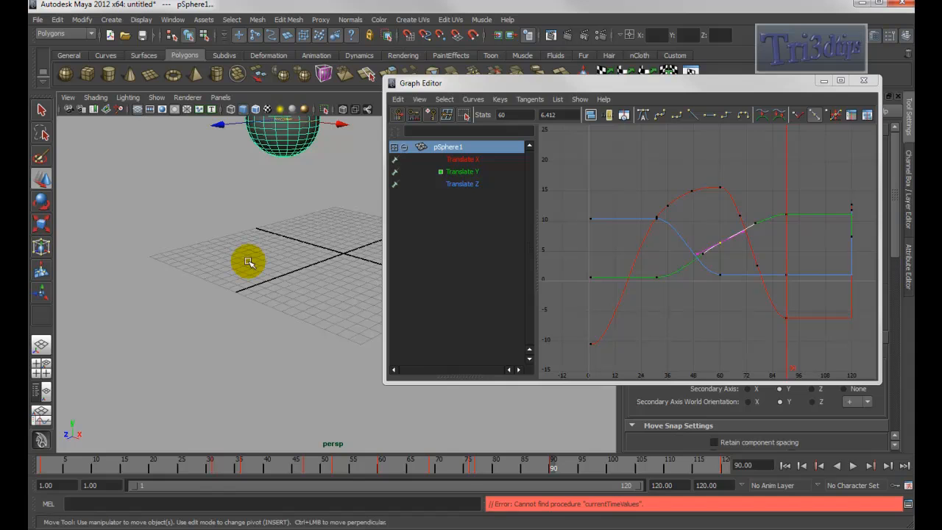
pyautogui.hotkey('ctrl', 'z')
# - Move the current time to frame 60 and set the key there to Step tangents
pyautogui.press('k')
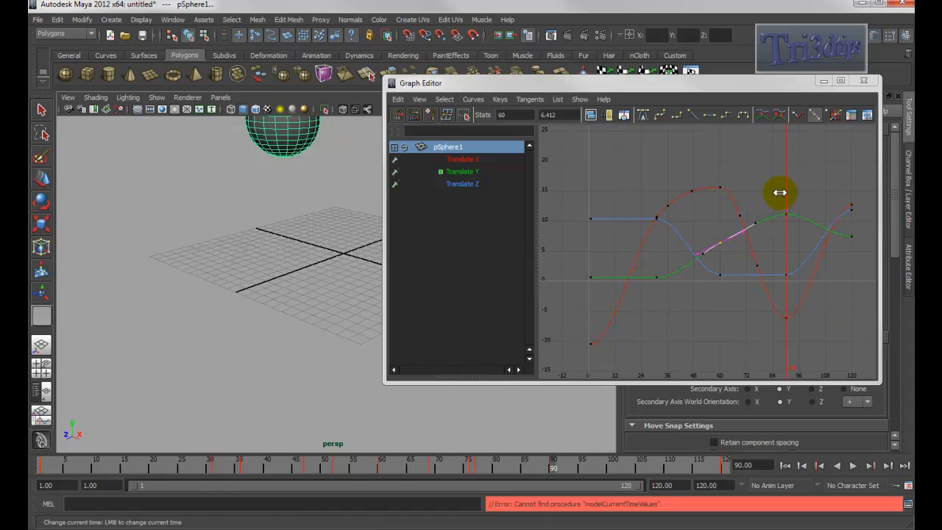
pyautogui.moveTo(787, 191); pyautogui.dragTo(717, 193)
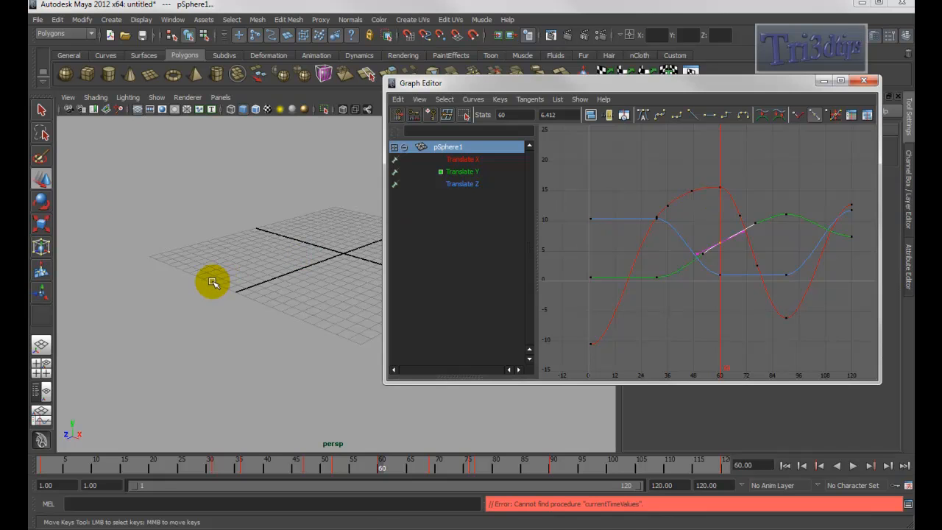
pyautogui.keyDown('shift'); pyautogui.rightClick(229, 259); pyautogui.keyUp('shift')
pyautogui.keyDown('shift'); pyautogui.moveTo(230, 259); pyautogui.dragTo(197, 245, button='right'); pyautogui.keyUp('shift')
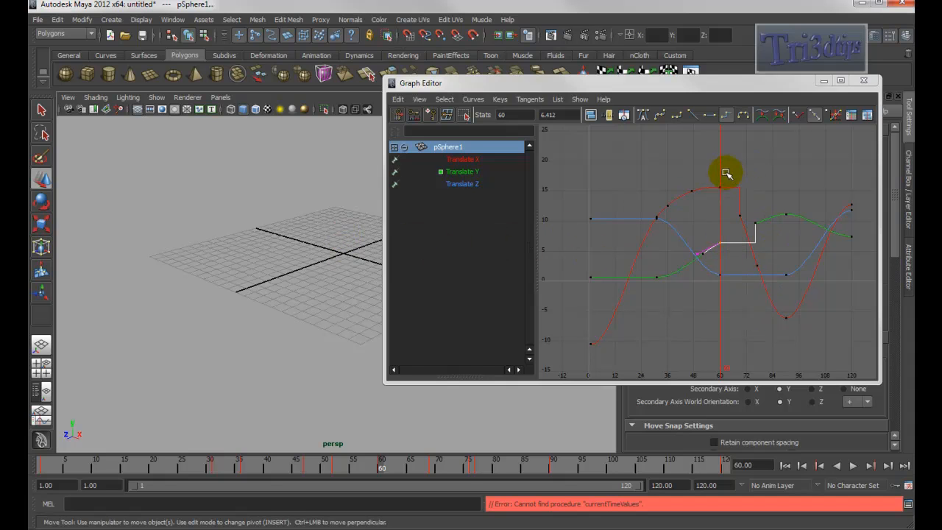
# - Move the current time to frame 31, apply Flat tangents to the keys there, and undo it
pyautogui.moveTo(715, 164); pyautogui.dragTo(655, 168)
pyautogui.press('w')
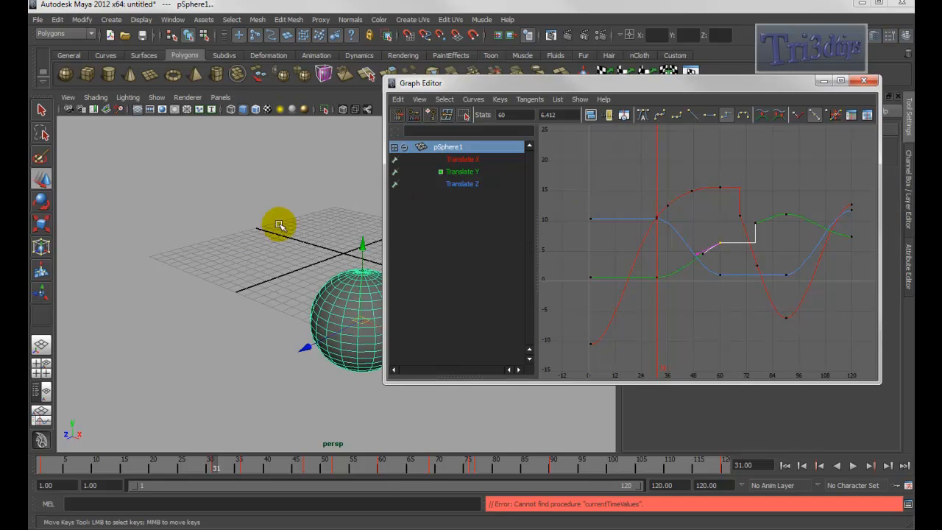
pyautogui.rightClick(253, 236)
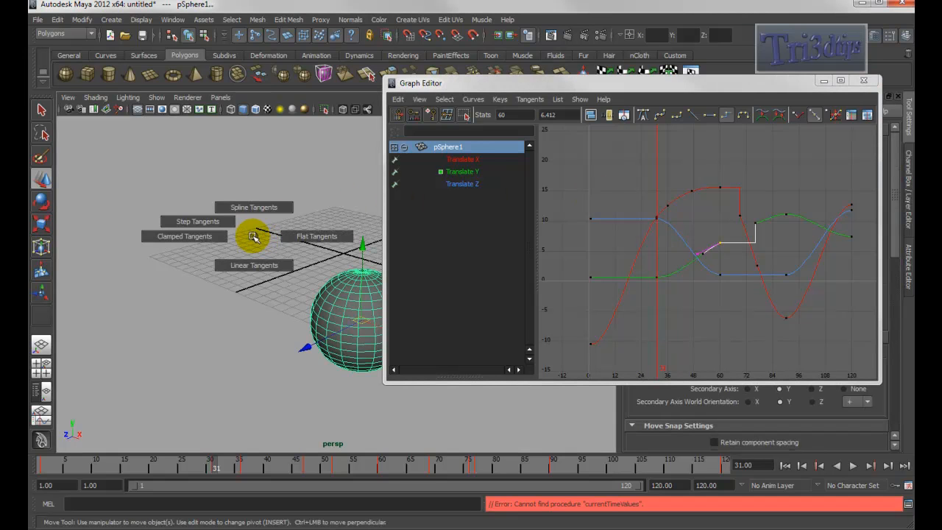
pyautogui.moveTo(254, 236); pyautogui.dragTo(308, 237, button='right')
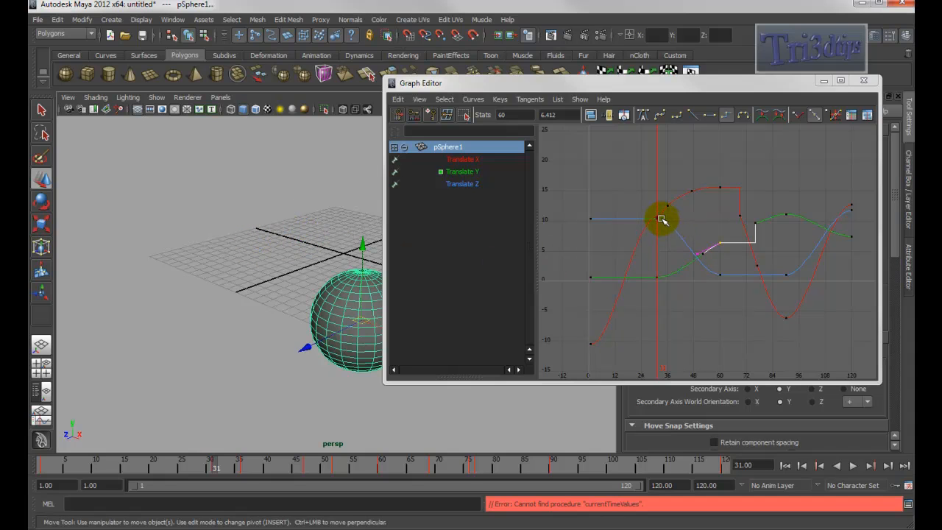
pyautogui.click(720, 243)
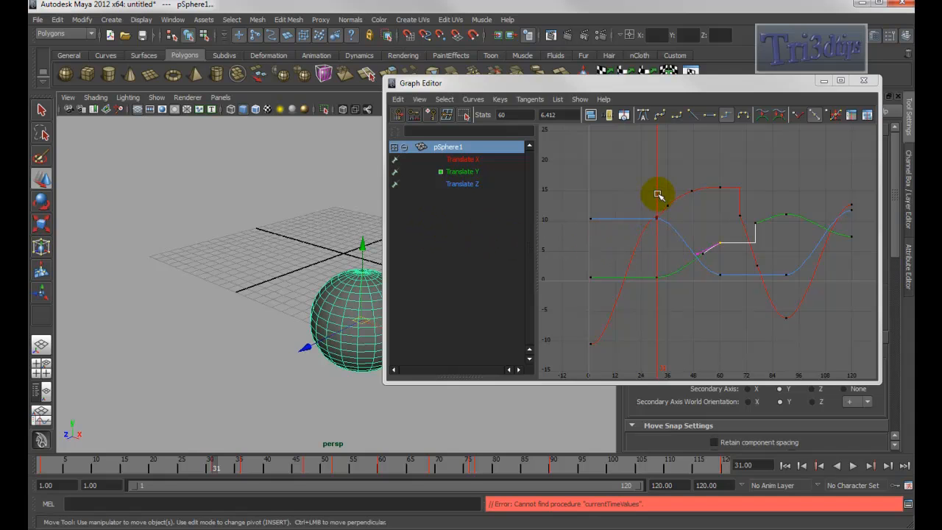
pyautogui.hotkey('ctrl', 'z')
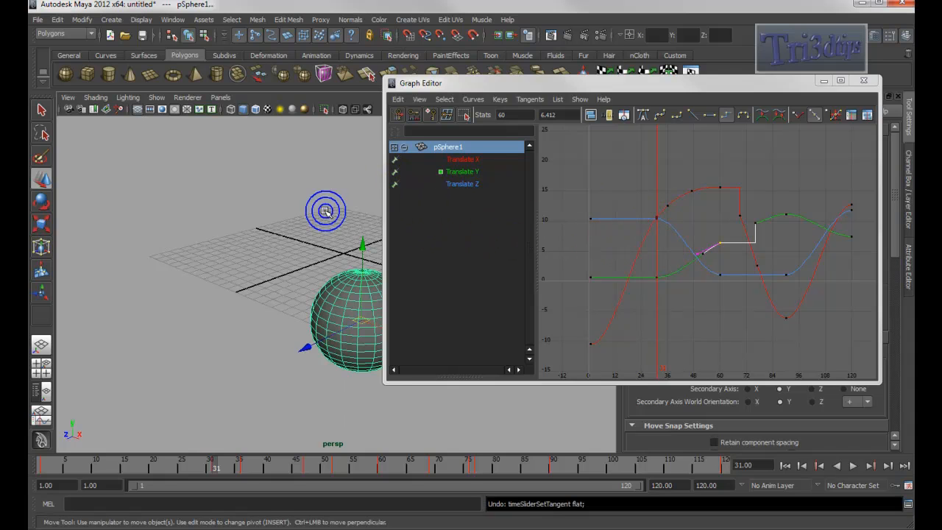
# - Return the current time to frame 60, apply Flat tangents to the key there, and undo it
pyautogui.moveTo(657, 195); pyautogui.dragTo(719, 192)
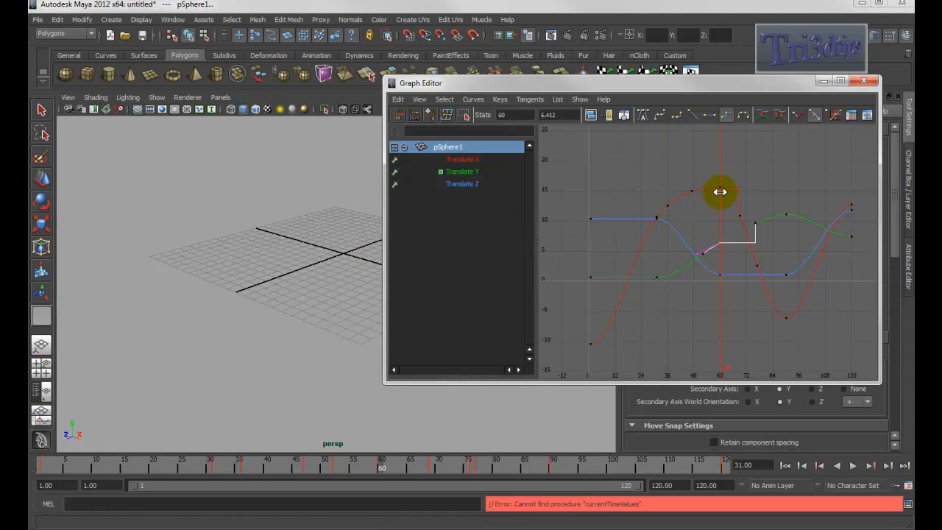
pyautogui.hotkey('shift', 's')
pyautogui.keyDown('shift'); pyautogui.click(218, 226); pyautogui.keyUp('shift')
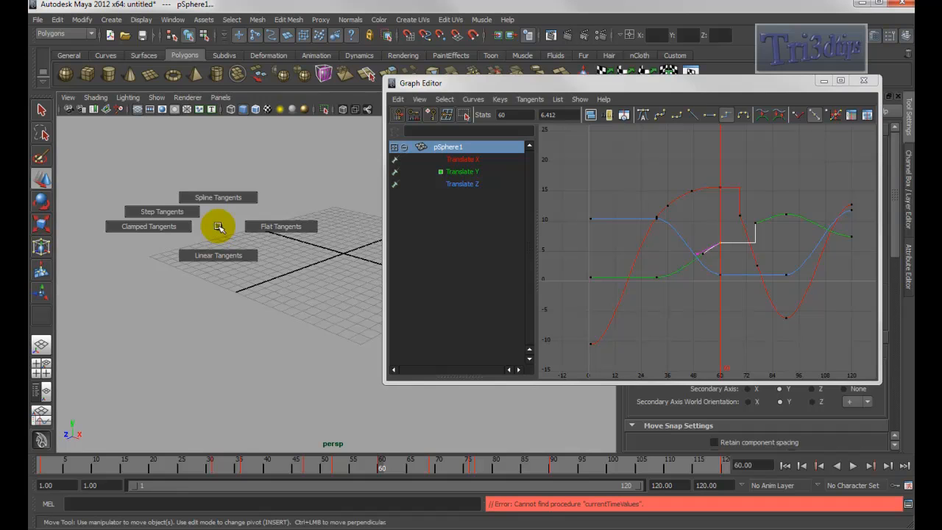
pyautogui.keyDown('shift'); pyautogui.moveTo(218, 227); pyautogui.dragTo(273, 225); pyautogui.keyUp('shift')
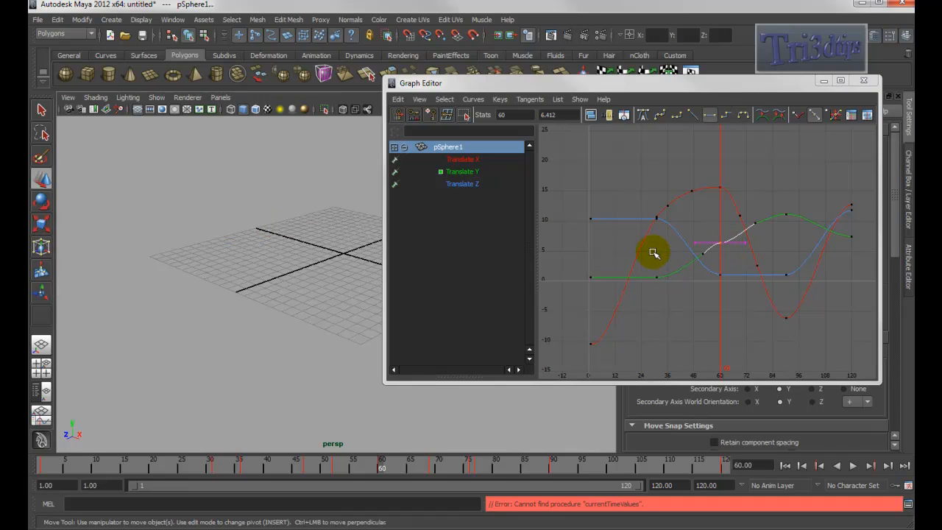
pyautogui.hotkey('ctrl', 'z')
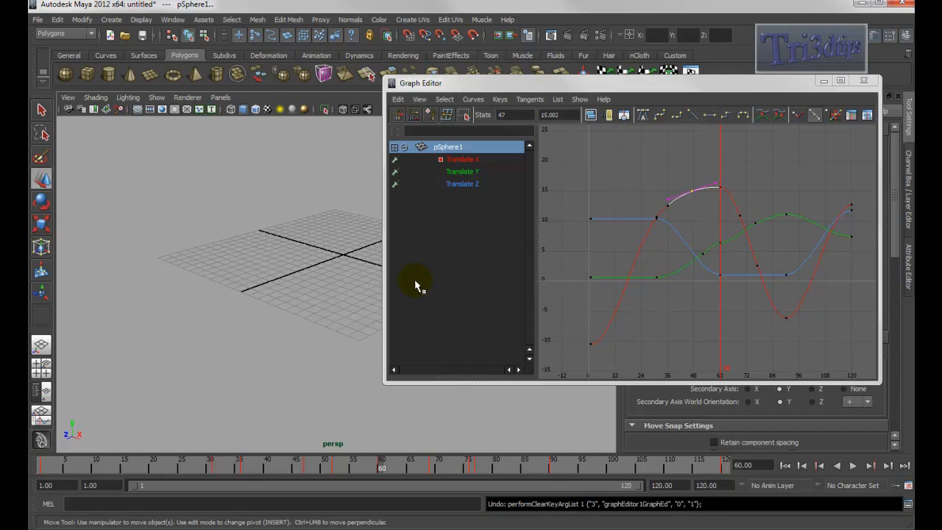
# - Move the current time to frame 90 in the graph
pyautogui.keyDown('alt'); pyautogui.moveTo(321, 256); pyautogui.dragTo(130, 275, button='middle'); pyautogui.keyUp('alt')
pyautogui.keyDown('alt'); pyautogui.moveTo(240, 172); pyautogui.dragTo(206, 172); pyautogui.keyUp('alt')
pyautogui.keyDown('alt'); pyautogui.moveTo(217, 170); pyautogui.dragTo(200, 189, button='middle'); pyautogui.keyUp('alt')
pyautogui.keyDown('alt'); pyautogui.moveTo(310, 239); pyautogui.dragTo(328, 230, button='middle'); pyautogui.keyUp('alt')
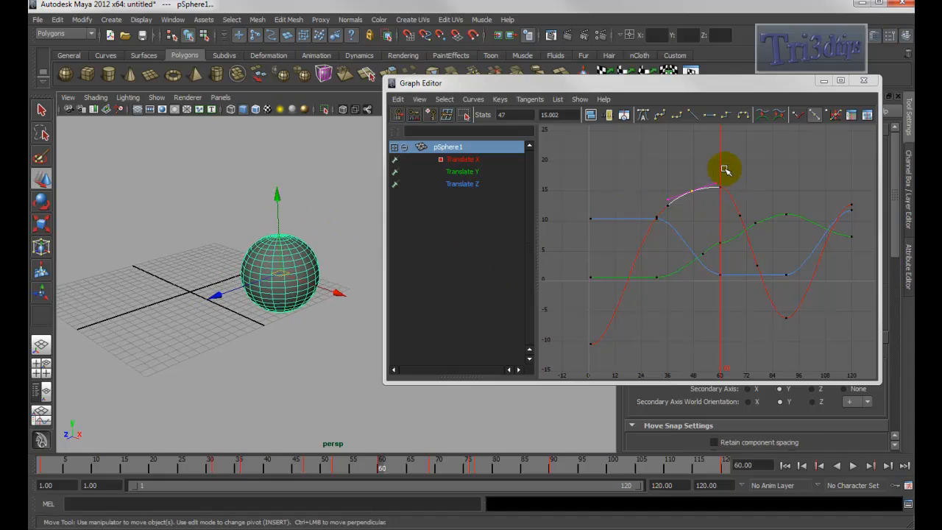
pyautogui.press('k')
pyautogui.moveTo(712, 160); pyautogui.dragTo(784, 164)
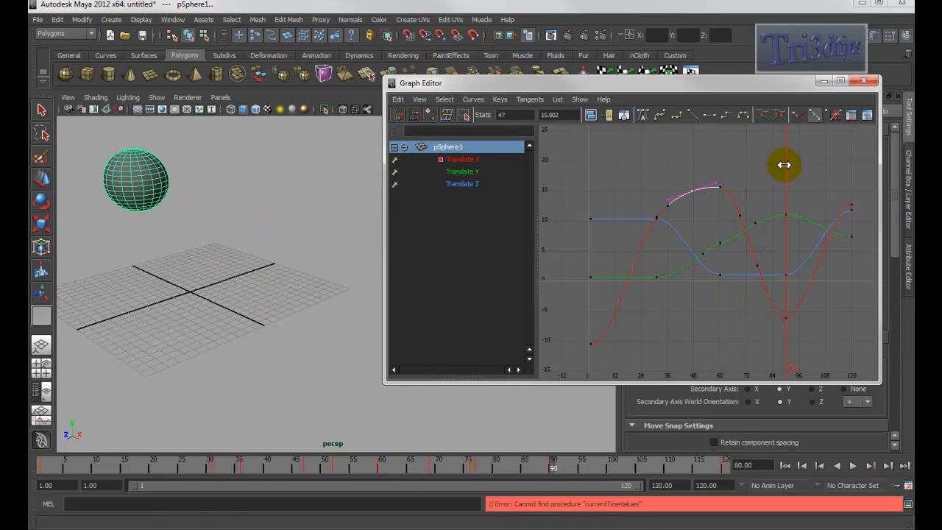
# - Nudge the selected Translate X keys slightly upward with the Move Keys tool, then deselect them
pyautogui.press('w')
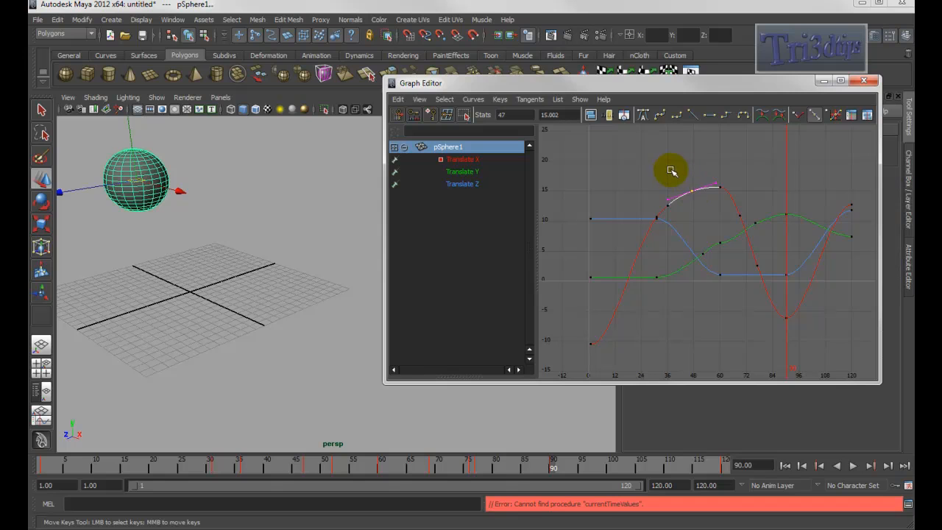
pyautogui.middleClick(690, 173)
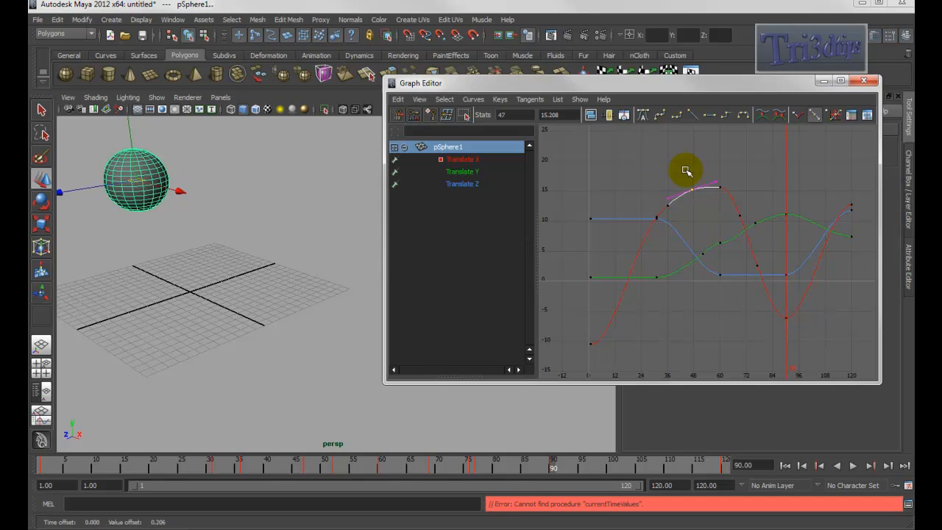
pyautogui.click(675, 155)
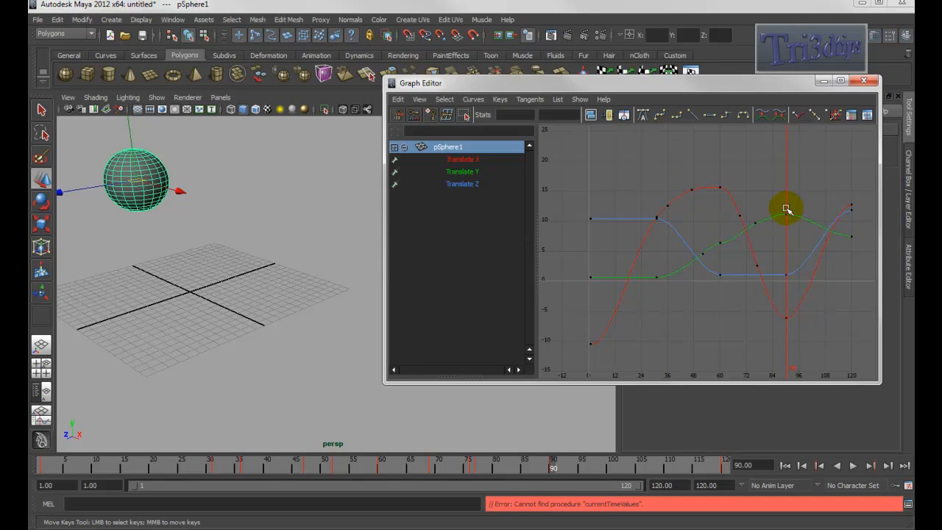
# - Delete the keys at frame 90 through the key marking menu, then undo it
pyautogui.keyDown('alt'); pyautogui.moveTo(213, 236); pyautogui.dragTo(295, 298, button='middle'); pyautogui.keyUp('alt')
pyautogui.hotkey('shift', 's')
pyautogui.click(301, 218)
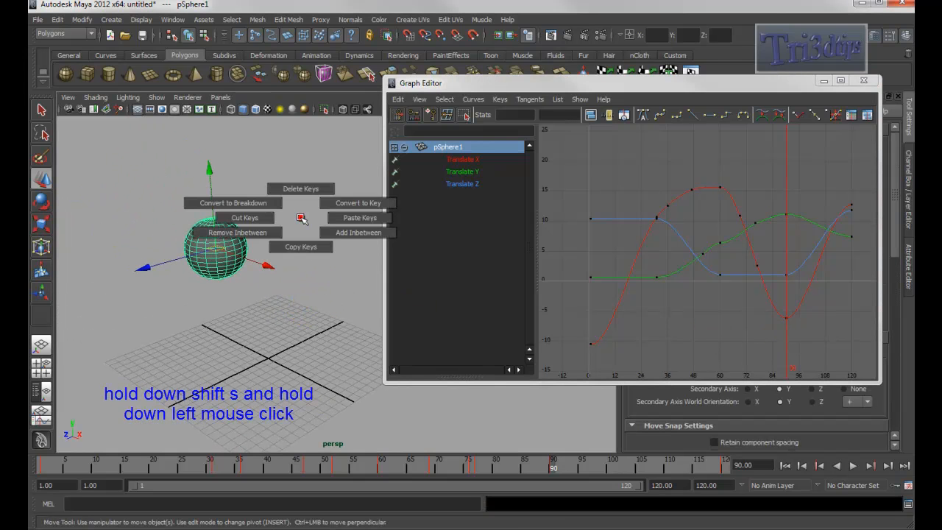
pyautogui.moveTo(301, 218); pyautogui.dragTo(301, 189)
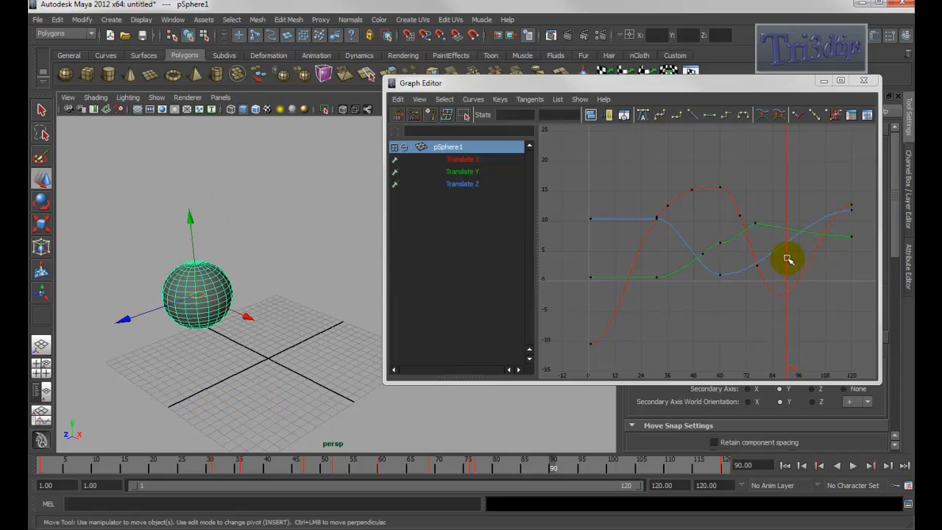
pyautogui.hotkey('ctrl', 'z')
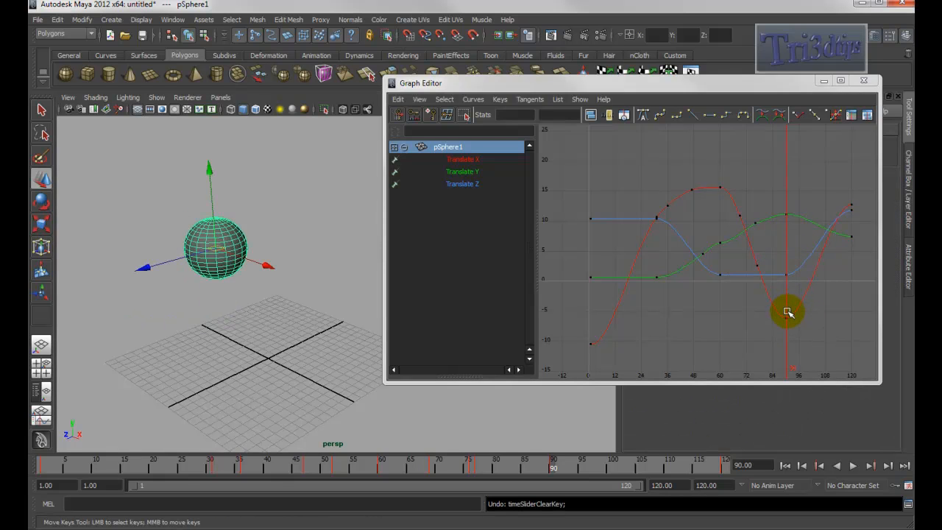
pyautogui.hotkey('shift', 'z')
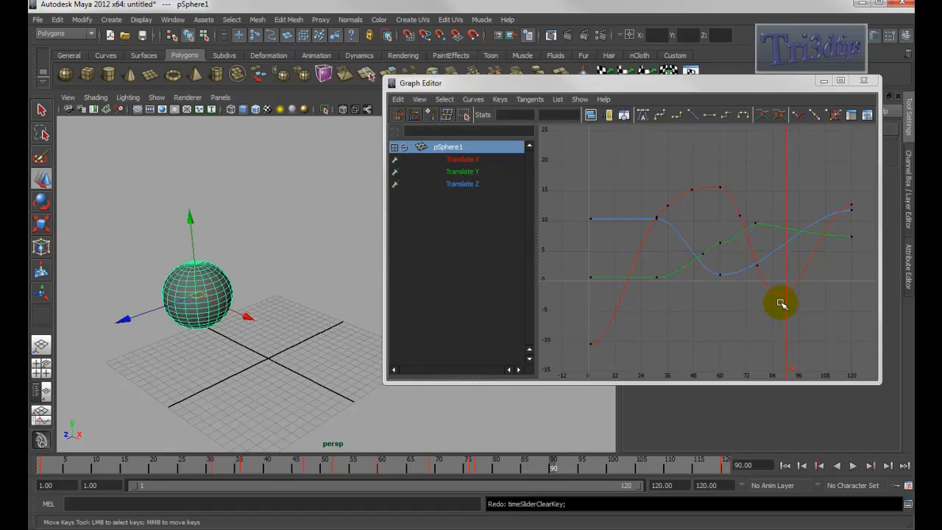
pyautogui.hotkey('ctrl', 'z')
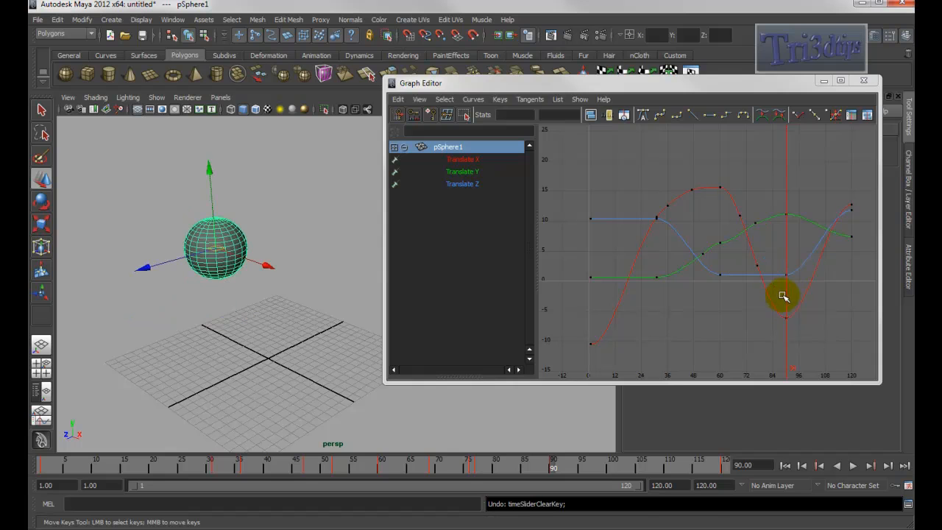
# - Select the Translate X keys around frames 36 to 60 and choose Delete Keys from the key marking menu
pyautogui.click(677, 176)
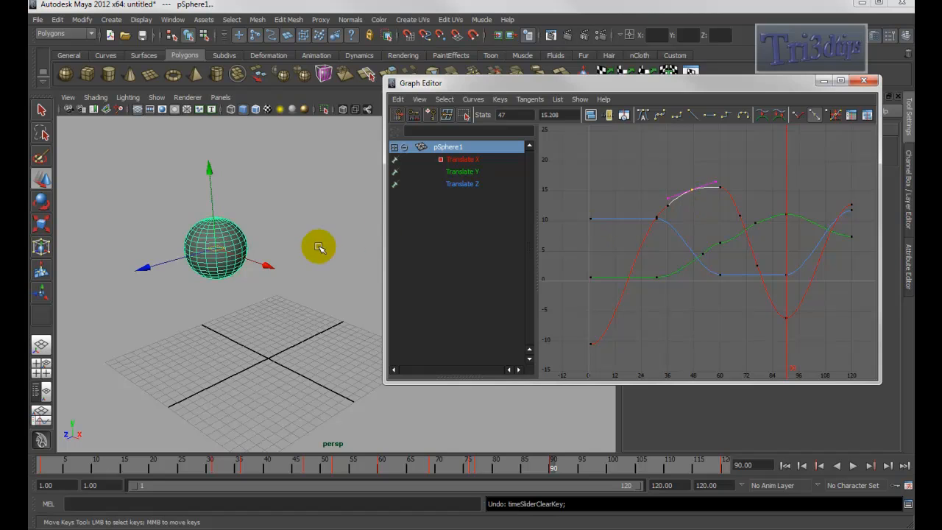
pyautogui.rightClick(337, 216)
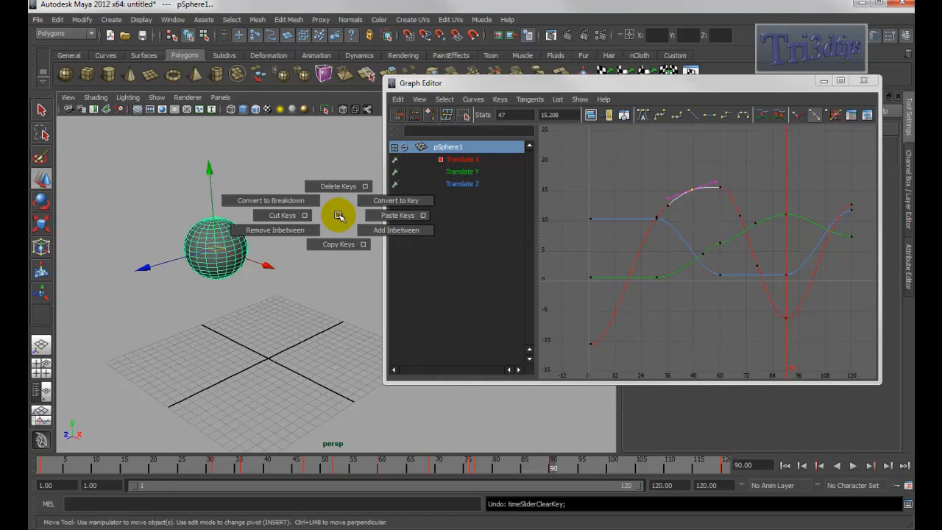
pyautogui.moveTo(338, 215); pyautogui.dragTo(339, 186, button='right')
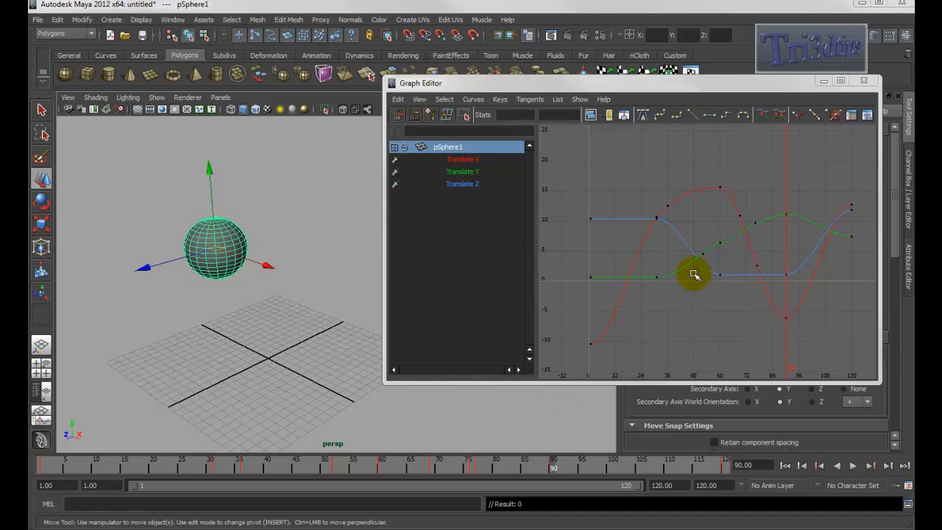
# - Close the Graph Editor and reframe the sphere in the perspective view
pyautogui.click(864, 81)
pyautogui.keyDown('alt'); pyautogui.moveTo(250, 282); pyautogui.dragTo(337, 288); pyautogui.keyUp('alt')
pyautogui.keyDown('alt'); pyautogui.moveTo(336, 289); pyautogui.dragTo(393, 304, button='middle'); pyautogui.keyUp('alt')
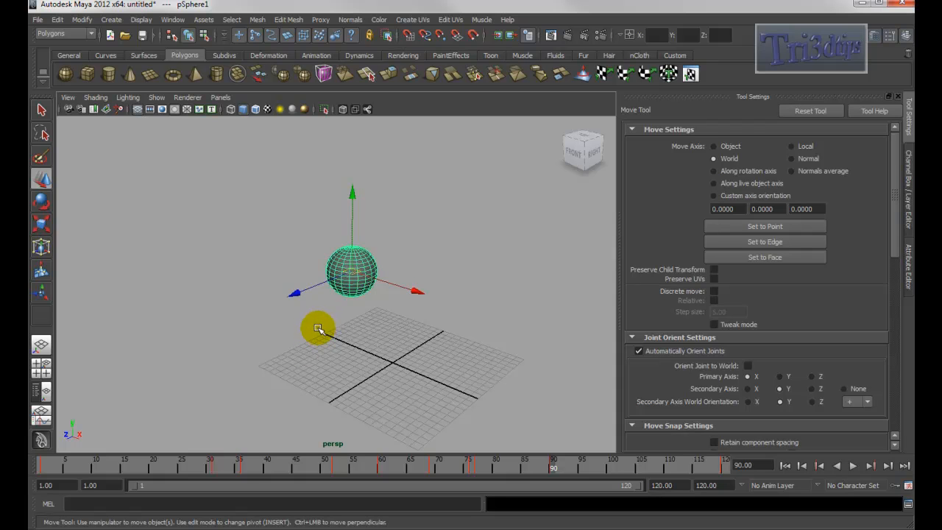
pyautogui.keyDown('alt'); pyautogui.moveTo(313, 333); pyautogui.dragTo(368, 337); pyautogui.keyUp('alt')
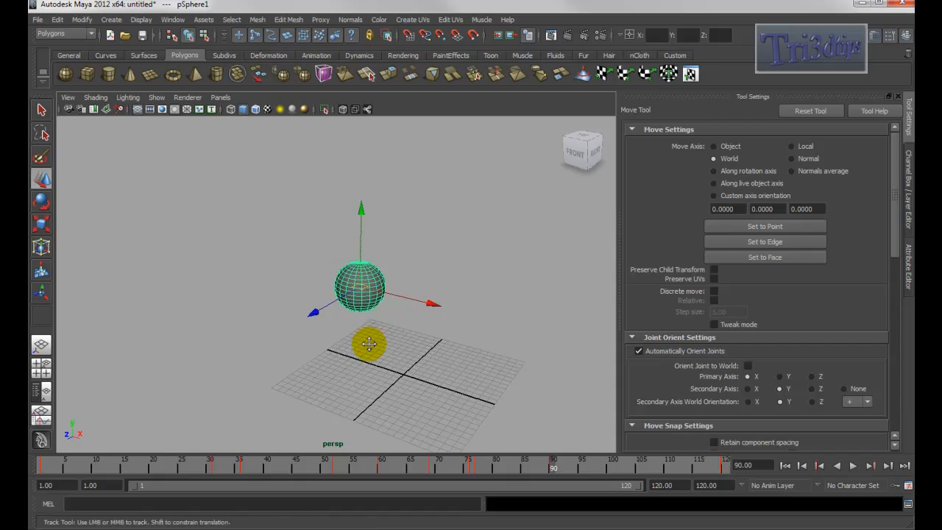
pyautogui.keyDown('alt'); pyautogui.moveTo(368, 340); pyautogui.dragTo(342, 320, button='middle'); pyautogui.keyUp('alt')
pyautogui.keyDown('alt'); pyautogui.moveTo(341, 320); pyautogui.dragTo(306, 309, button='right'); pyautogui.keyUp('alt')
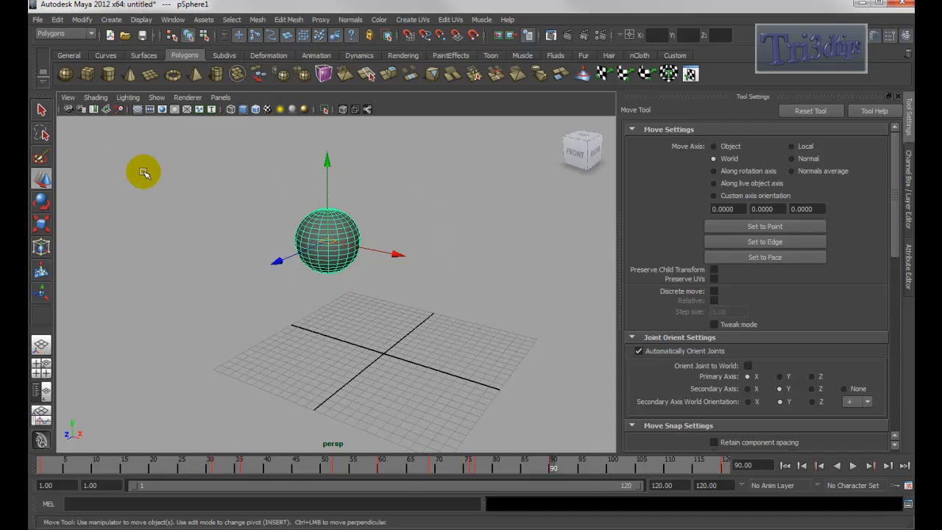
# - Switch to the camera Roll Tool and roll the perspective view slightly
pyautogui.click(66, 97)
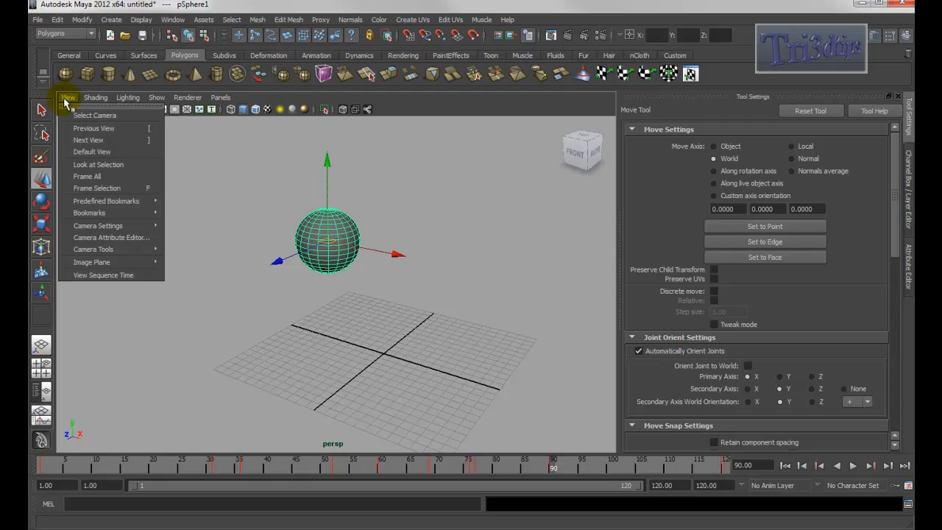
pyautogui.moveTo(140, 252)
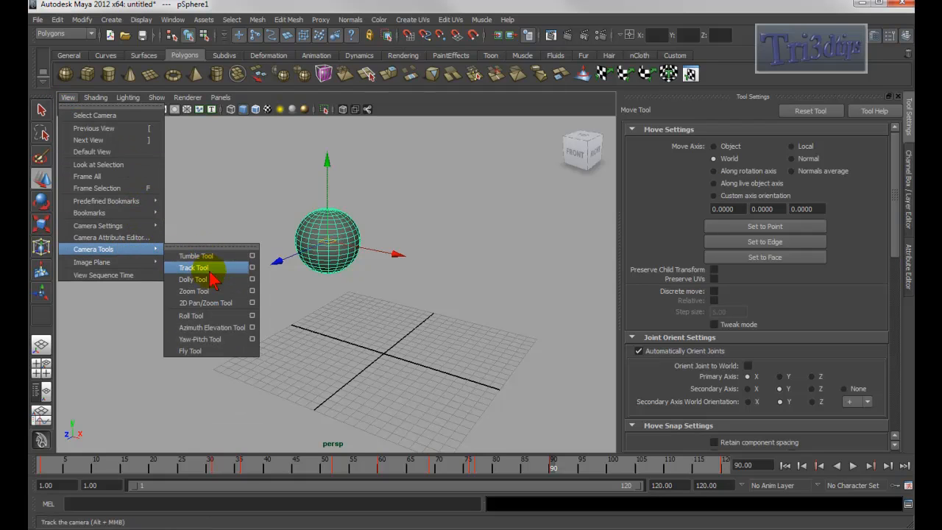
pyautogui.click(192, 315)
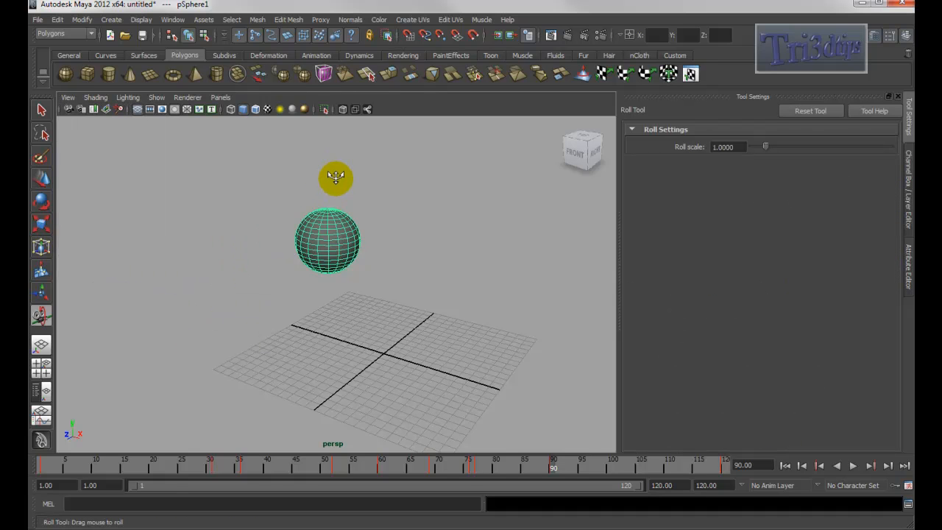
pyautogui.moveTo(333, 174); pyautogui.dragTo(349, 184)
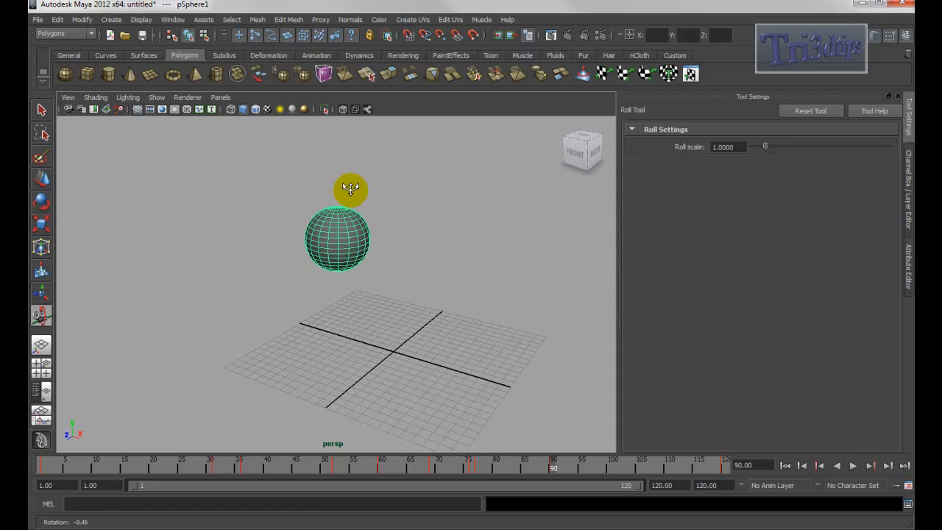
pyautogui.moveTo(351, 189); pyautogui.dragTo(391, 192, button='middle')
pyautogui.keyDown('alt'); pyautogui.moveTo(371, 214); pyautogui.dragTo(417, 226); pyautogui.keyUp('alt')
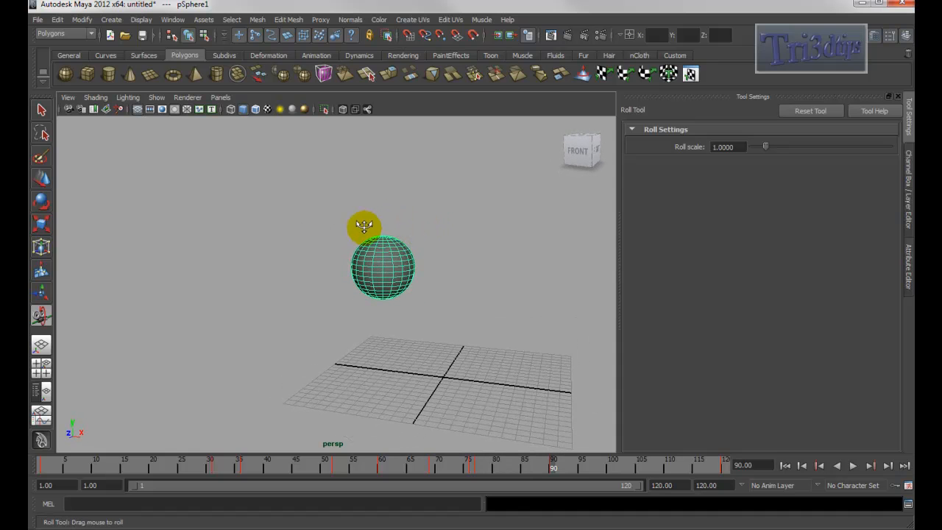
# - Continue rolling the perspective view with the Roll Tool in several directions
pyautogui.moveTo(342, 213); pyautogui.dragTo(344, 242)
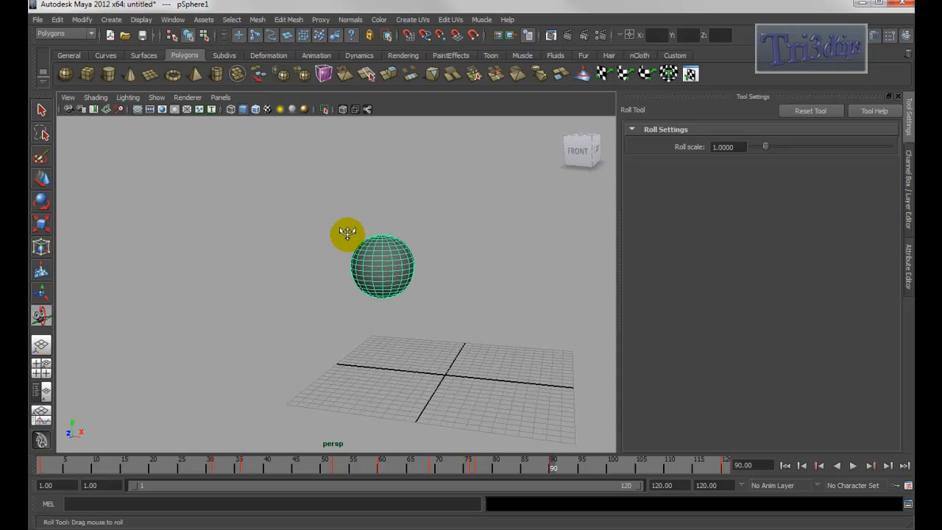
pyautogui.moveTo(380, 214); pyautogui.dragTo(310, 232)
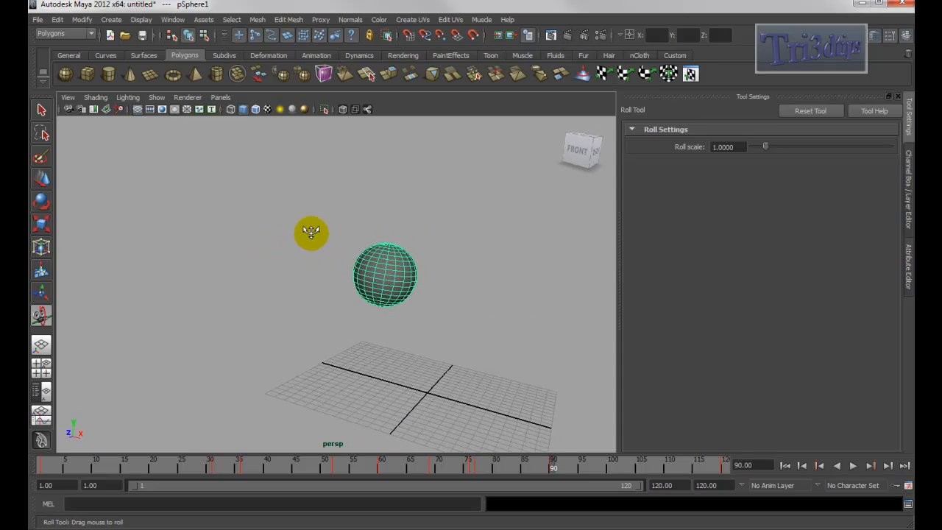
pyautogui.keyDown('shift'); pyautogui.moveTo(328, 230); pyautogui.dragTo(293, 224, button='right'); pyautogui.keyUp('shift')
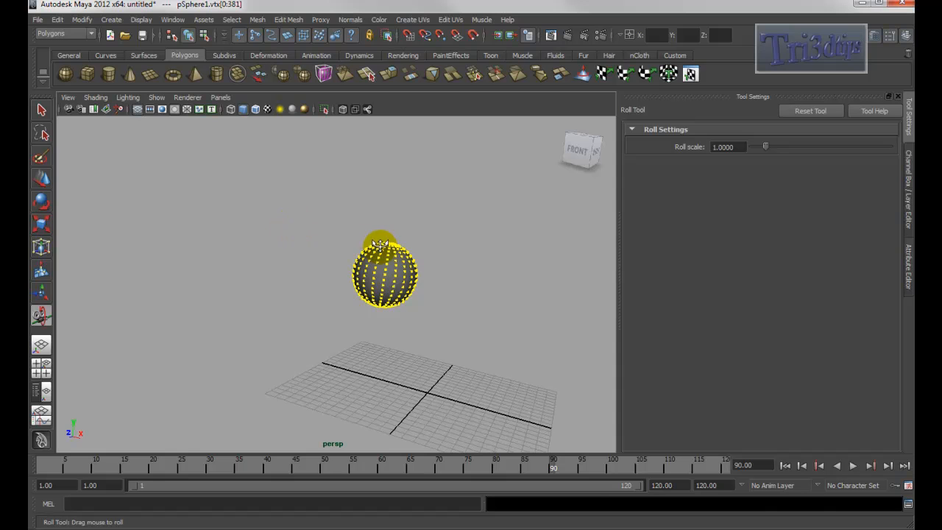
pyautogui.press('F8')
pyautogui.moveTo(301, 248)
pyautogui.mouseDown()
pyautogui.moveTo(301, 271)
pyautogui.moveTo(314, 266)
pyautogui.moveTo(235, 275)
pyautogui.moveTo(301, 265)
pyautogui.mouseUp()
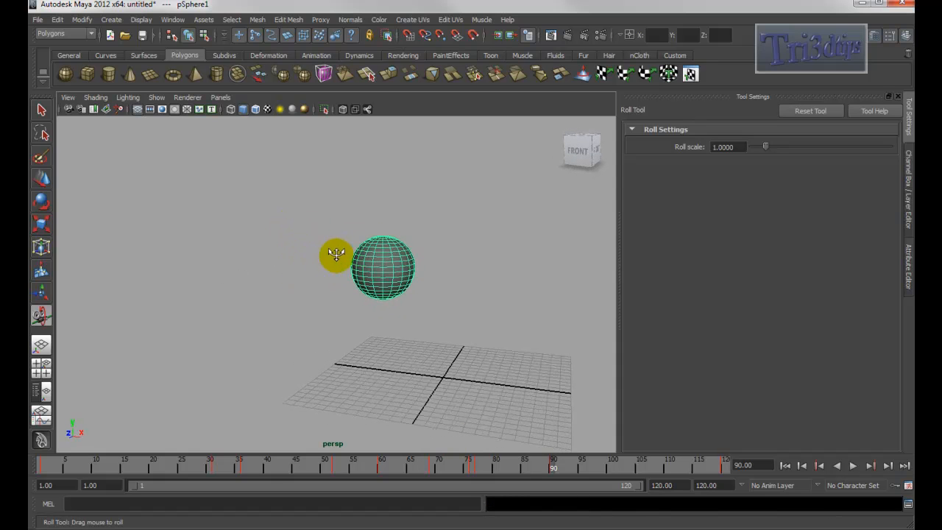
# - Switch to the camera Azimuth Elevation Tool and orbit the perspective view around the sphere
pyautogui.click(67, 98)
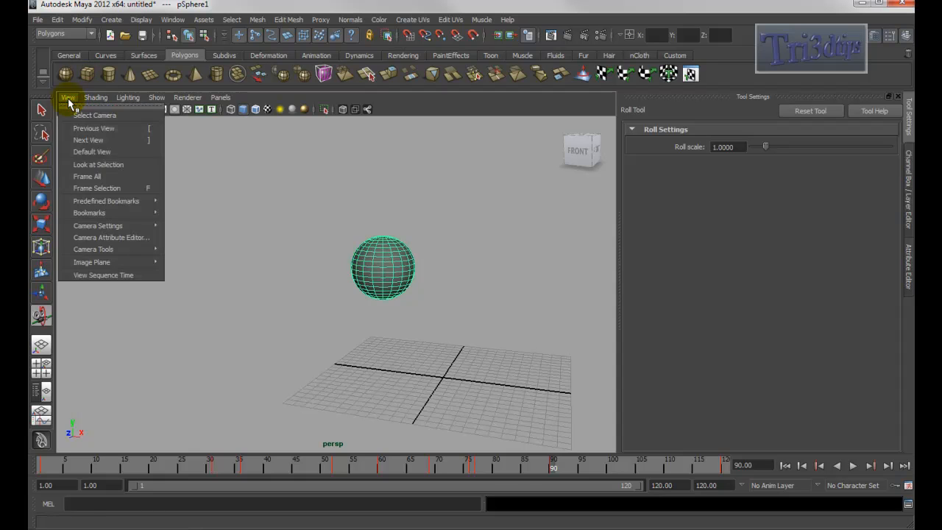
pyautogui.moveTo(145, 250)
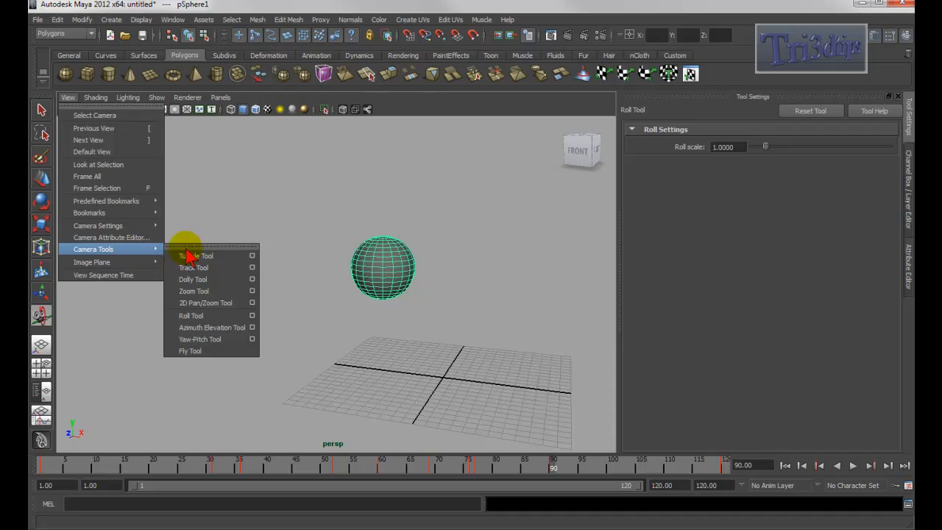
pyautogui.click(233, 328)
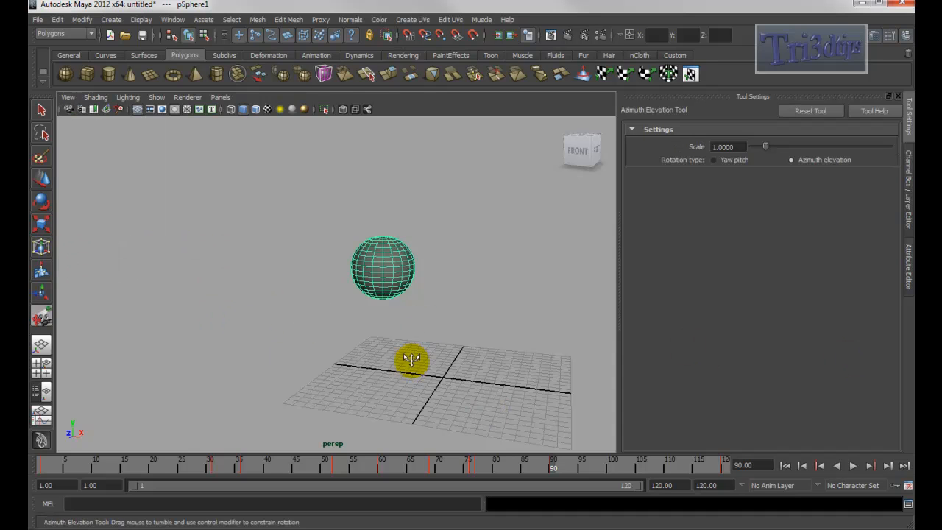
pyautogui.moveTo(378, 211); pyautogui.dragTo(446, 221)
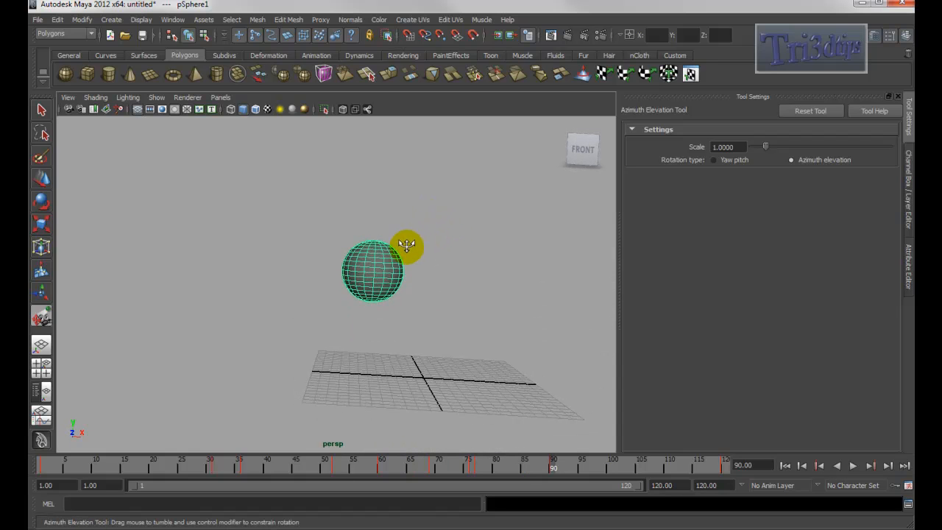
pyautogui.moveTo(390, 220); pyautogui.dragTo(505, 430)
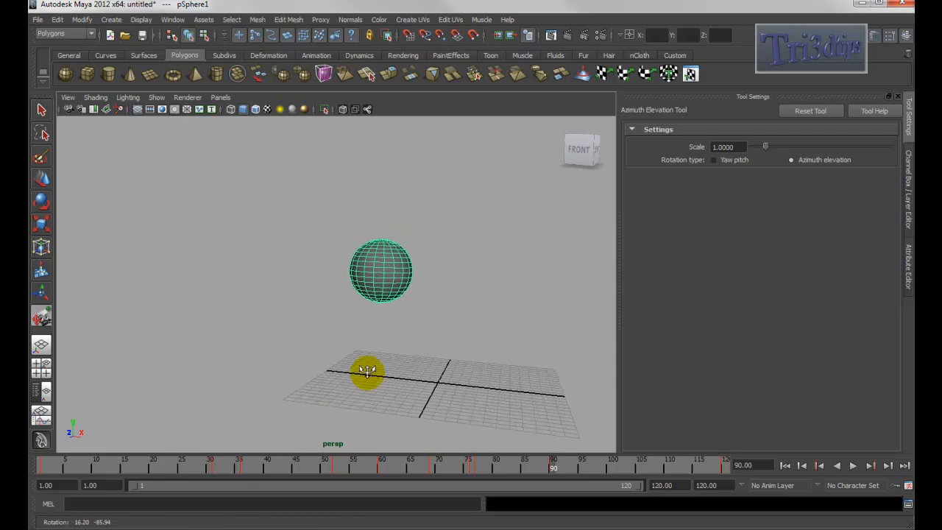
pyautogui.moveTo(461, 340); pyautogui.dragTo(437, 317)
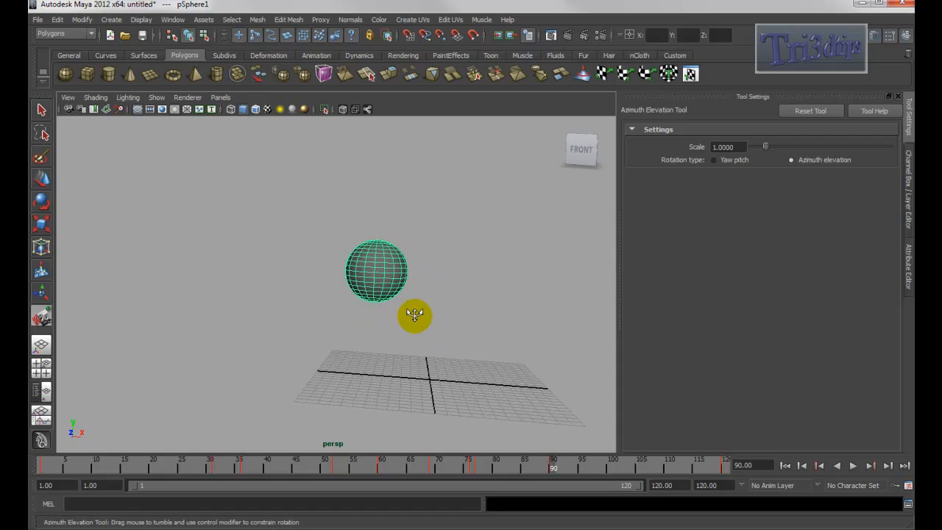
pyautogui.moveTo(414, 314); pyautogui.dragTo(395, 348)
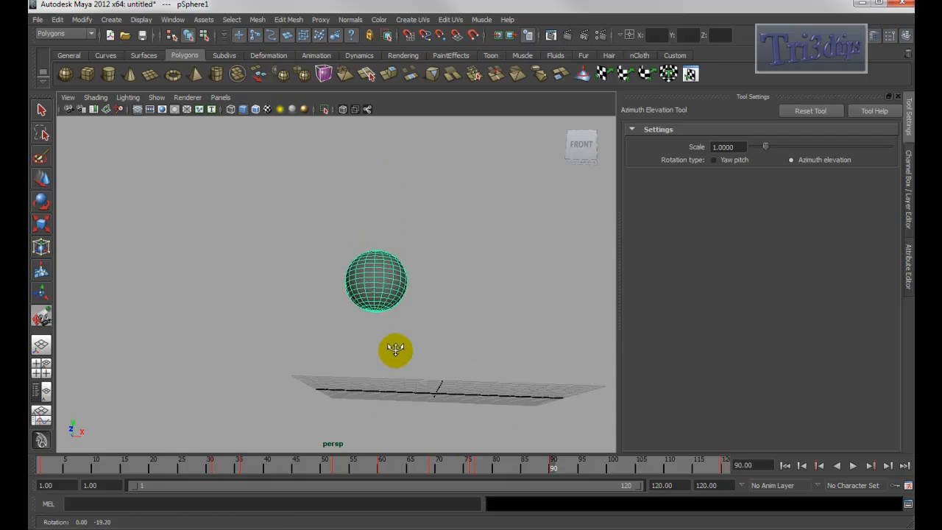
pyautogui.moveTo(416, 273); pyautogui.dragTo(453, 287)
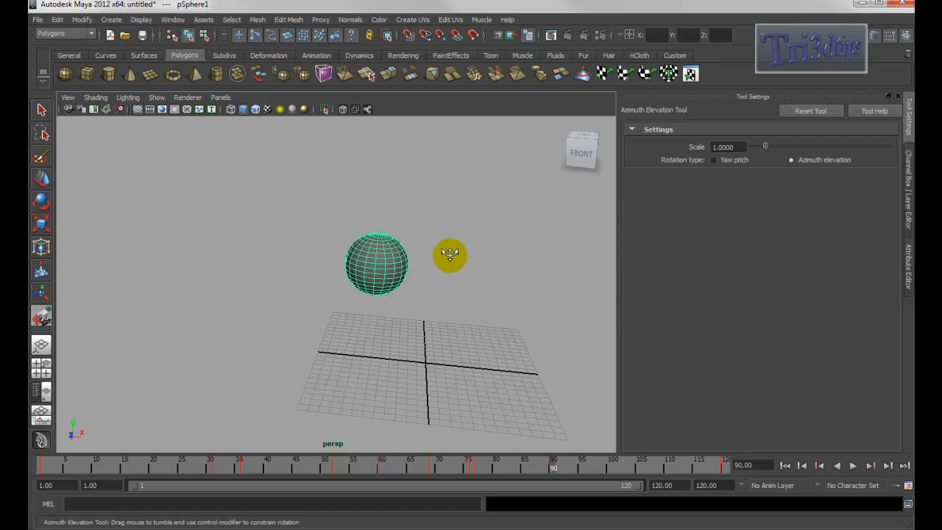
pyautogui.moveTo(410, 267)
pyautogui.mouseDown()
pyautogui.moveTo(353, 258)
pyautogui.moveTo(456, 255)
pyautogui.moveTo(220, 234)
pyautogui.moveTo(405, 192)
pyautogui.moveTo(419, 267)
pyautogui.mouseUp()
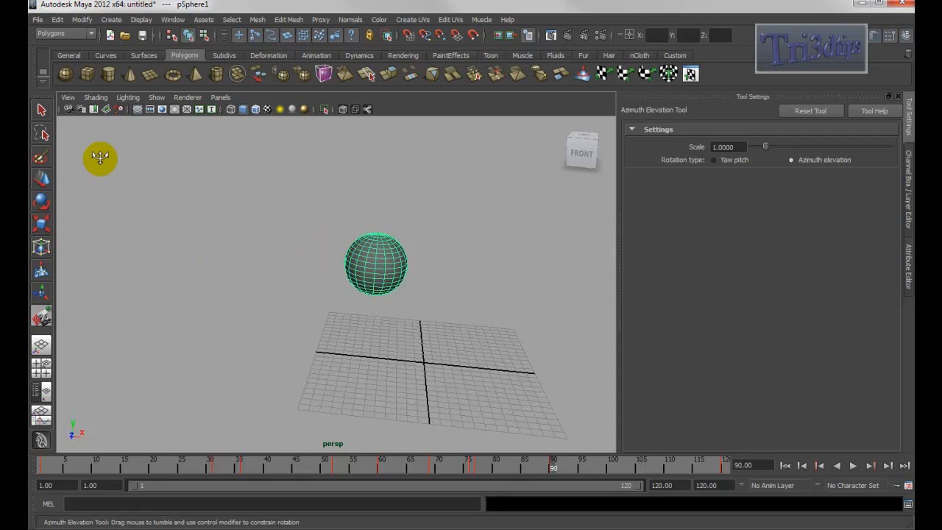
# - Switch to the camera Yaw-Pitch Tool and turn the perspective camera's yaw and pitch
pyautogui.click(68, 97)
pyautogui.moveTo(130, 248)
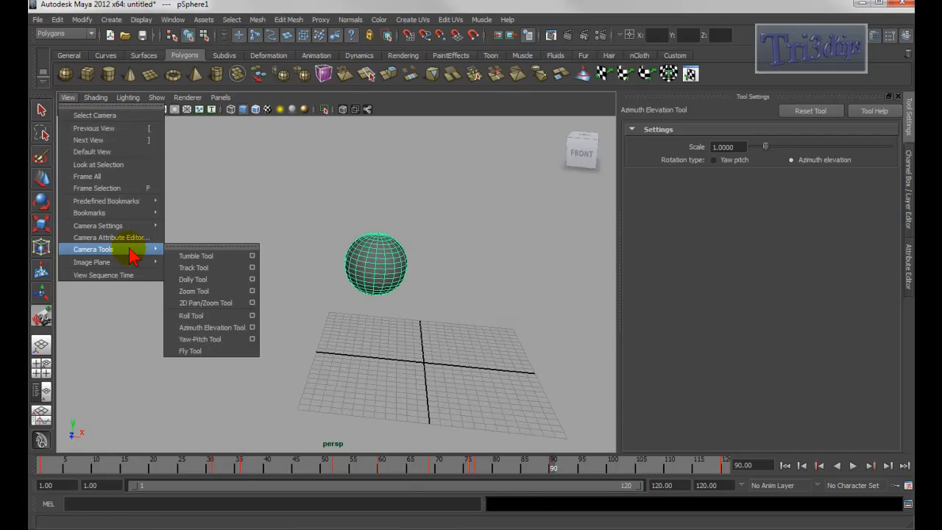
pyautogui.click(215, 338)
pyautogui.moveTo(407, 252); pyautogui.dragTo(422, 272)
pyautogui.rightClick(409, 275)
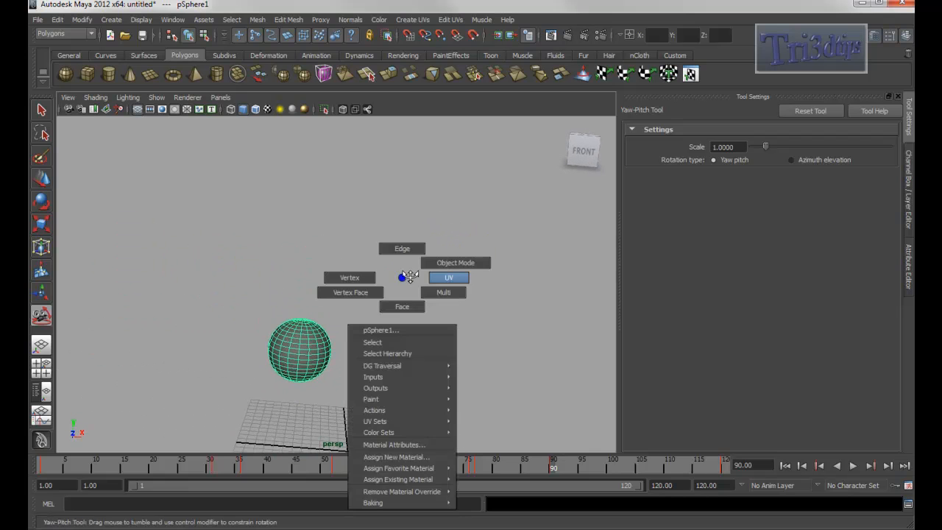
pyautogui.click(403, 278)
pyautogui.moveTo(372, 311); pyautogui.dragTo(401, 216)
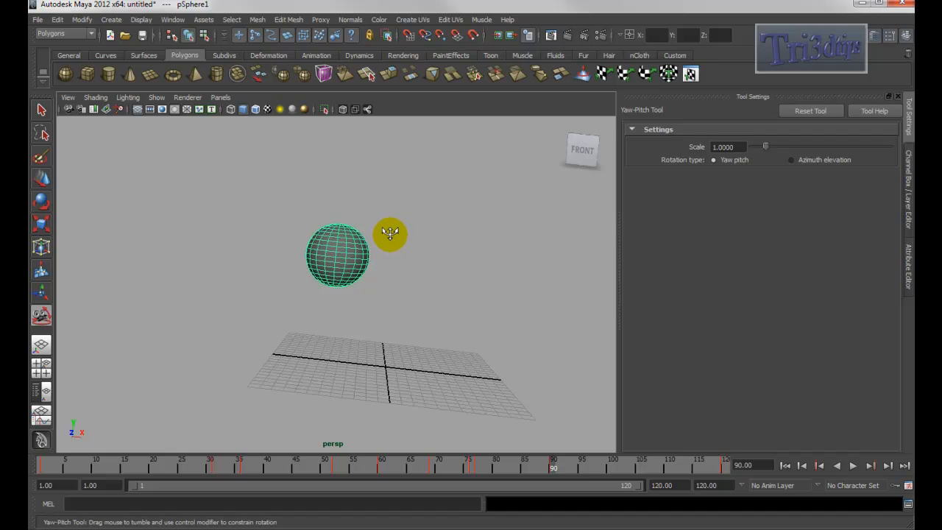
pyautogui.moveTo(403, 236); pyautogui.dragTo(408, 216)
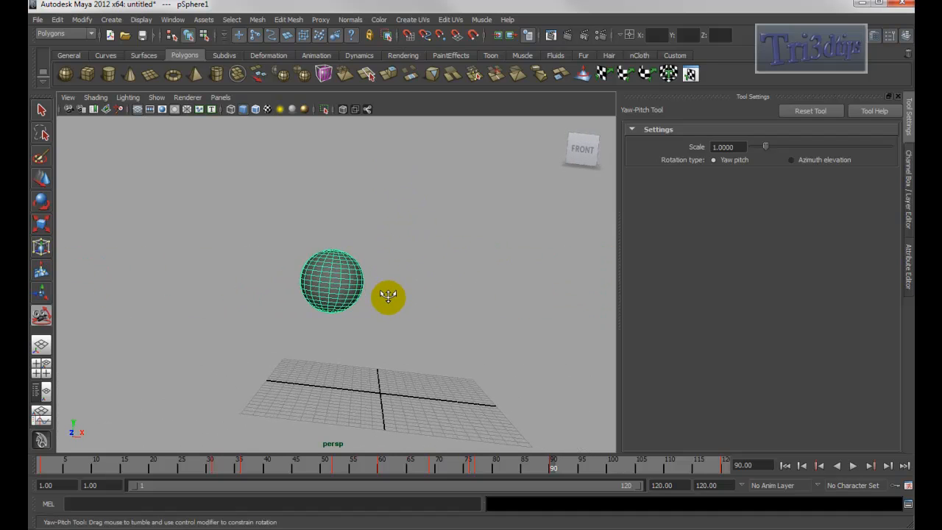
pyautogui.moveTo(390, 299)
pyautogui.mouseDown()
pyautogui.moveTo(387, 261)
pyautogui.moveTo(391, 319)
pyautogui.moveTo(393, 276)
pyautogui.moveTo(390, 292)
pyautogui.moveTo(358, 292)
pyautogui.moveTo(375, 295)
pyautogui.mouseUp()
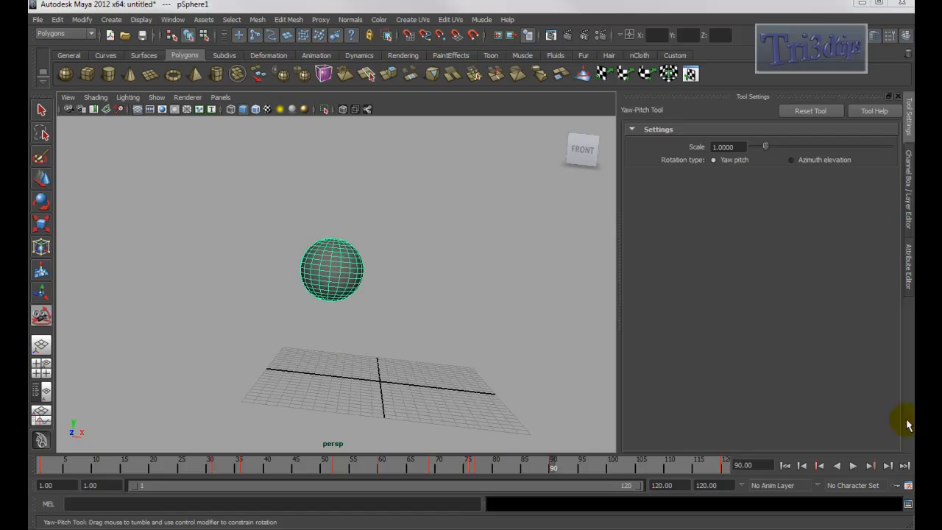
# - Switch to the camera Fly Tool and fly the perspective camera toward and away from the sphere
pyautogui.click(68, 97)
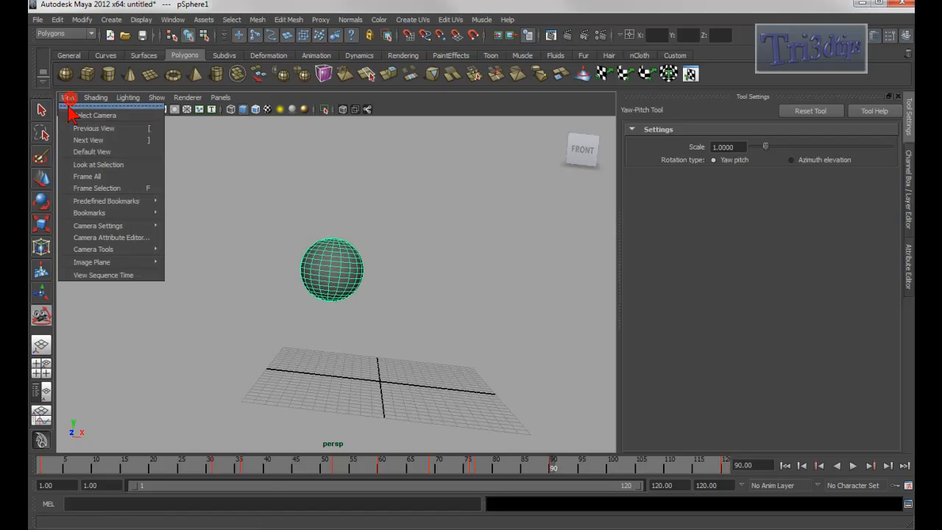
pyautogui.click(112, 249)
pyautogui.click(199, 349)
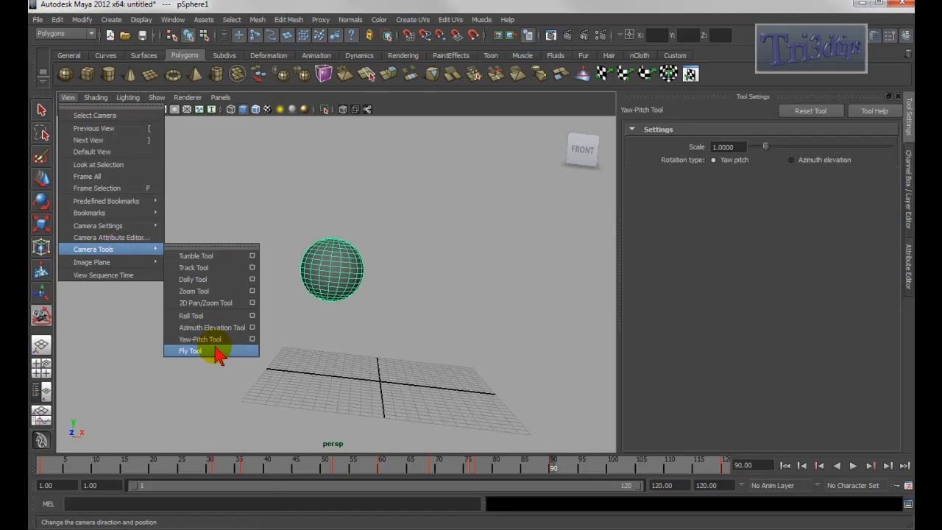
pyautogui.click(334, 248)
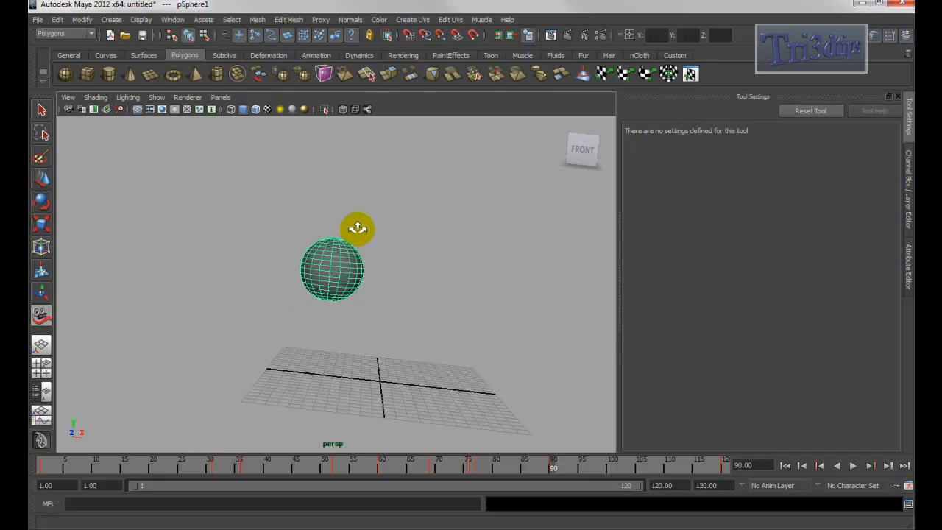
pyautogui.moveTo(357, 222)
pyautogui.mouseDown()
pyautogui.moveTo(360, 213)
pyautogui.moveTo(345, 225)
pyautogui.moveTo(360, 233)
pyautogui.moveTo(359, 223)
pyautogui.mouseUp()
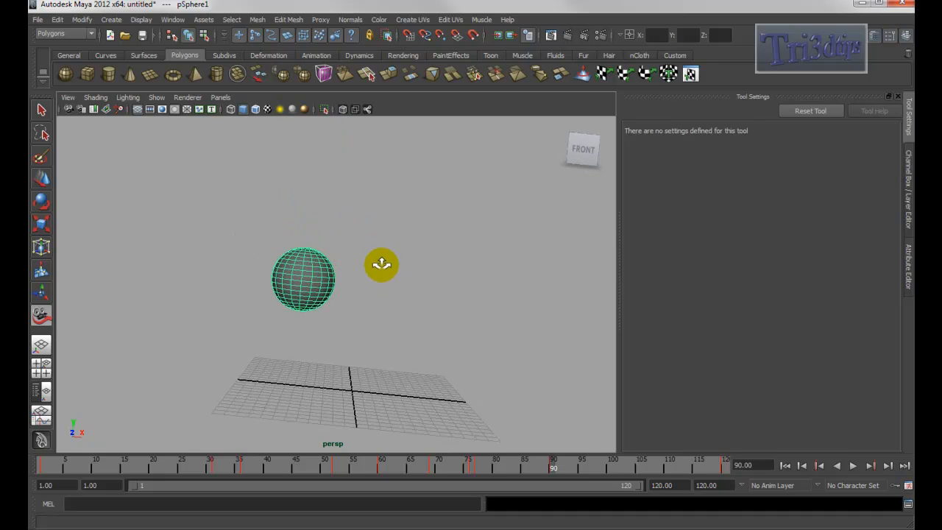
pyautogui.rightClick(375, 266)
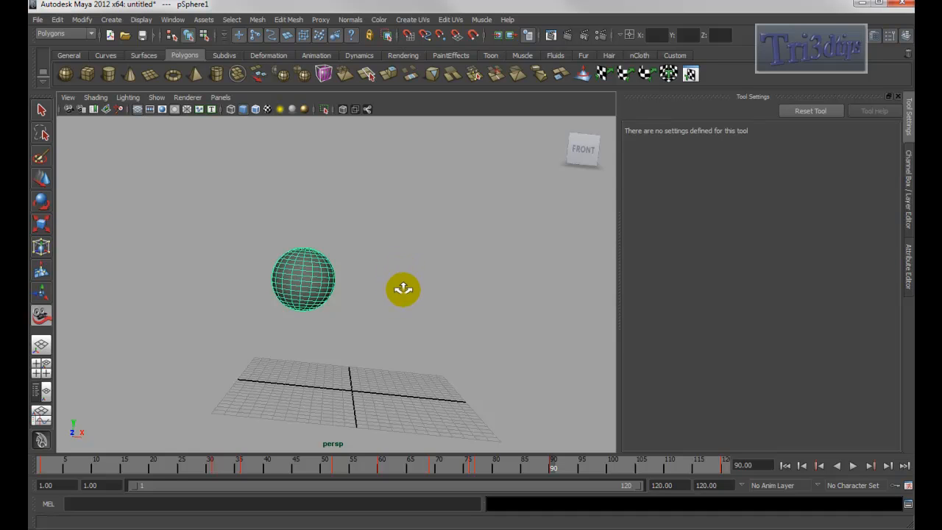
pyautogui.keyDown('alt'); pyautogui.moveTo(402, 289); pyautogui.dragTo(398, 281, button='right'); pyautogui.keyUp('alt')
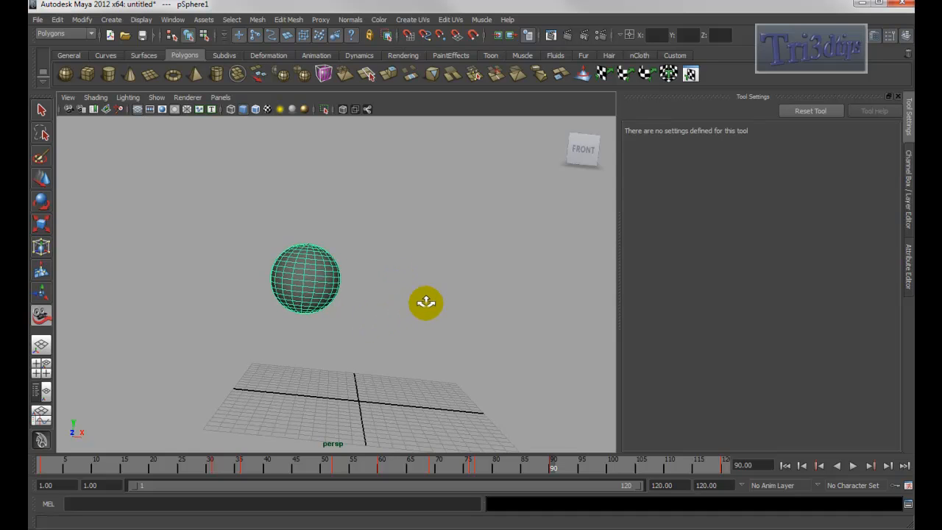
pyautogui.keyDown('alt'); pyautogui.moveTo(426, 305); pyautogui.dragTo(425, 294, button='right'); pyautogui.keyUp('alt')
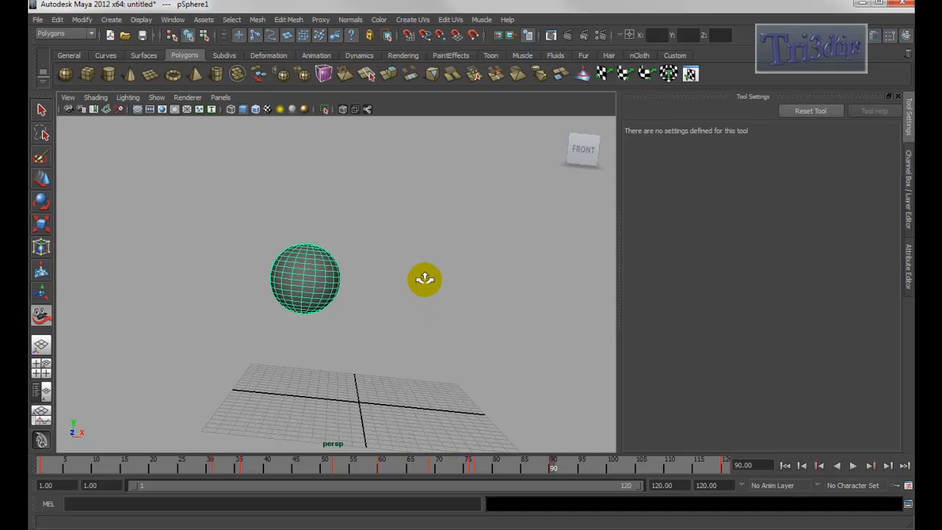
pyautogui.scroll(2, 424, 279)
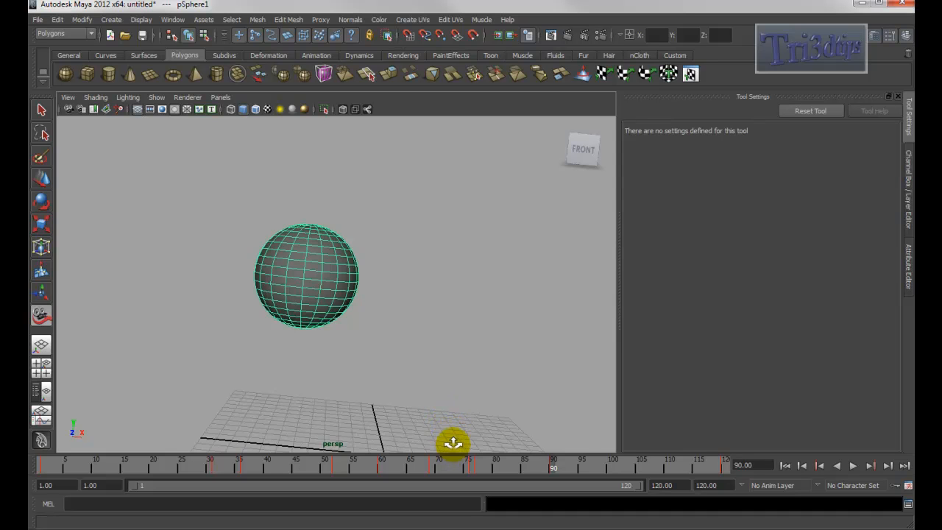
pyautogui.keyDown('ctrl'); pyautogui.moveTo(453, 443); pyautogui.dragTo(452, 420); pyautogui.keyUp('ctrl')
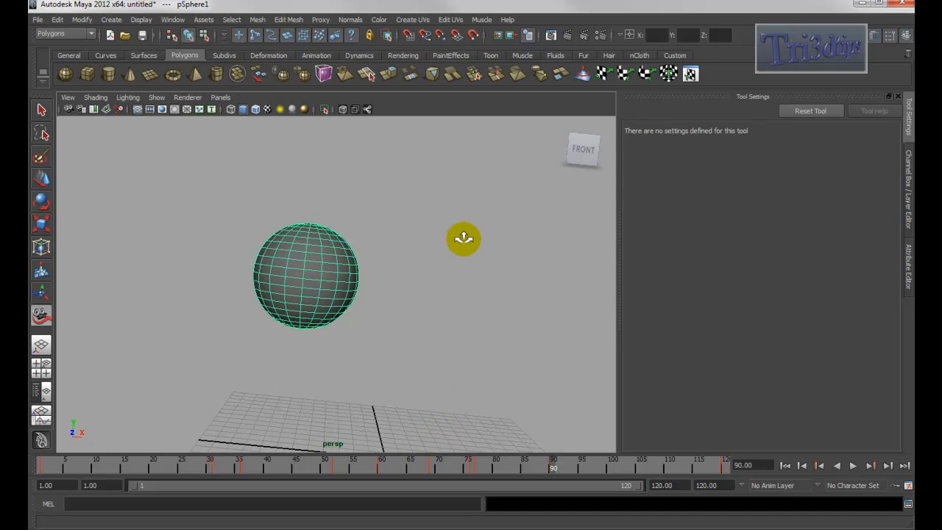
pyautogui.keyDown('ctrl'); pyautogui.moveTo(471, 116); pyautogui.dragTo(467, 124); pyautogui.keyUp('ctrl')
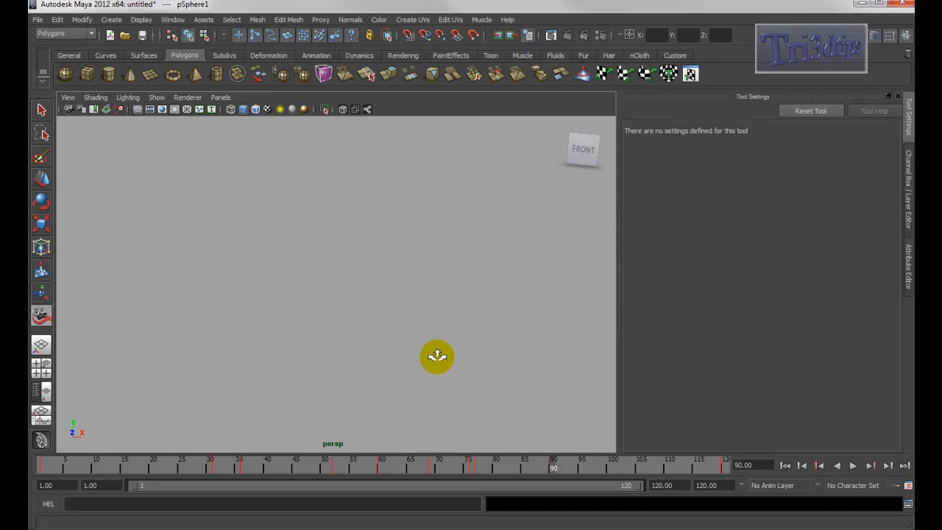
# - Frame the sphere, then step back through the previous camera views
pyautogui.press('f')
pyautogui.keyDown('alt'); pyautogui.moveTo(503, 366); pyautogui.dragTo(263, 335, button='right'); pyautogui.keyUp('alt')
pyautogui.keyDown('alt'); pyautogui.moveTo(453, 364); pyautogui.dragTo(389, 360, button='right'); pyautogui.keyUp('alt')
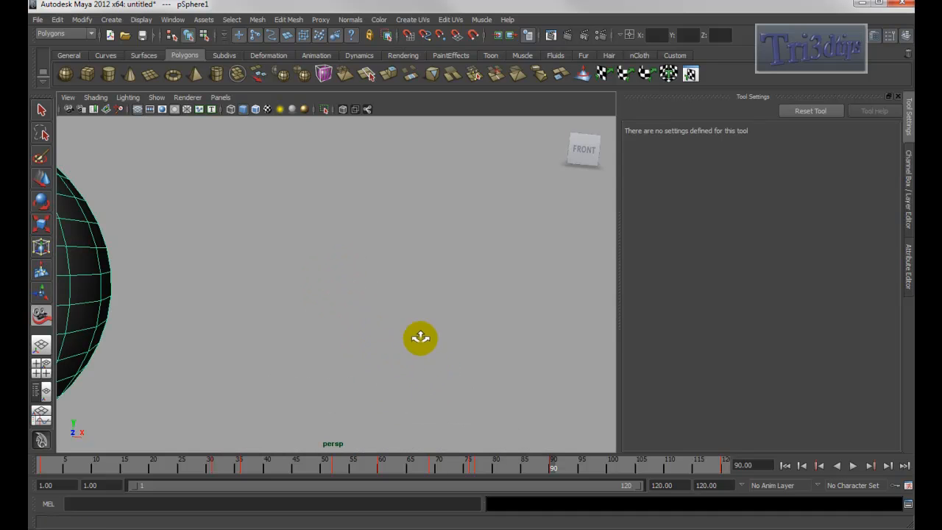
pyautogui.press('[')
pyautogui.press('[')
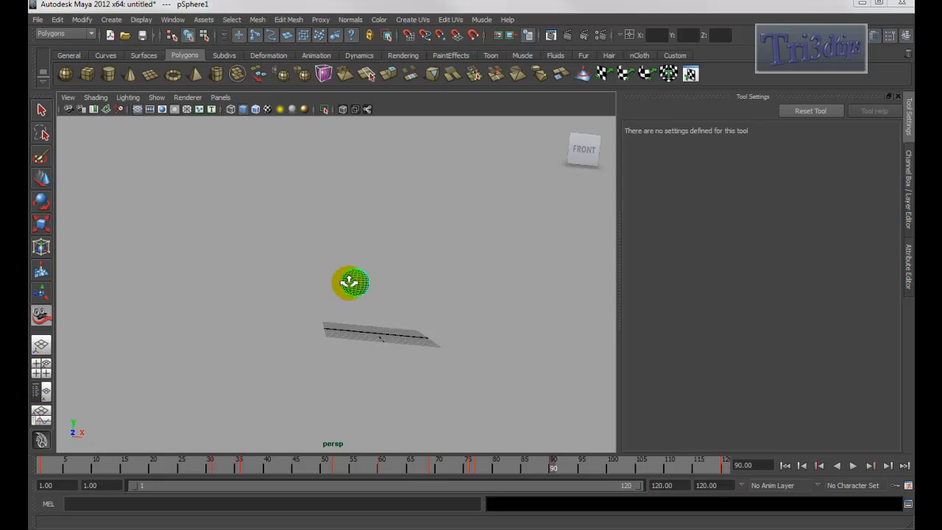
# - Activate the Select Tool, reorient the view with the view cube, and select the sphere
pyautogui.click(42, 110)
pyautogui.keyDown('alt'); pyautogui.moveTo(332, 252); pyautogui.dragTo(326, 265); pyautogui.keyUp('alt')
pyautogui.keyDown('alt'); pyautogui.moveTo(402, 279); pyautogui.dragTo(410, 256); pyautogui.keyUp('alt')
pyautogui.click(563, 121)
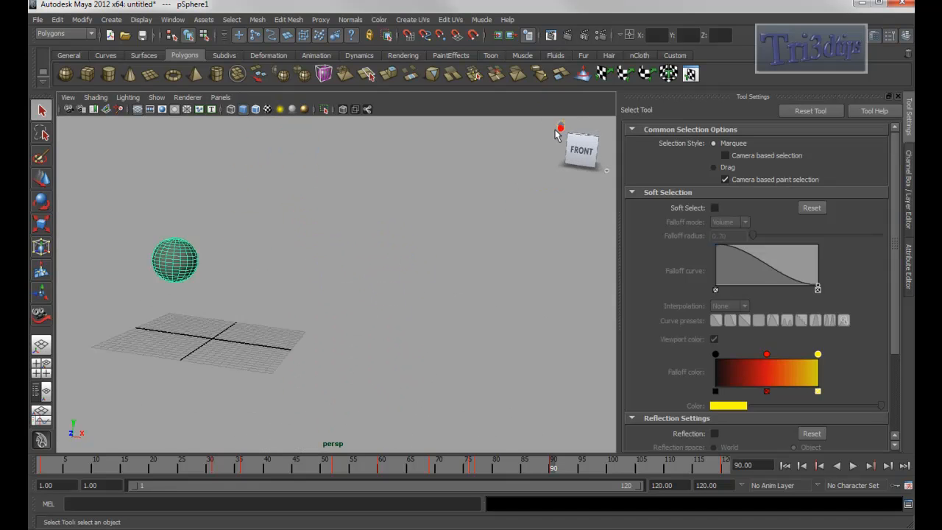
pyautogui.keyDown('alt'); pyautogui.moveTo(442, 245); pyautogui.dragTo(477, 295, button='right'); pyautogui.keyUp('alt')
pyautogui.keyDown('alt'); pyautogui.moveTo(434, 282); pyautogui.dragTo(433, 285); pyautogui.keyUp('alt')
pyautogui.click(358, 284)
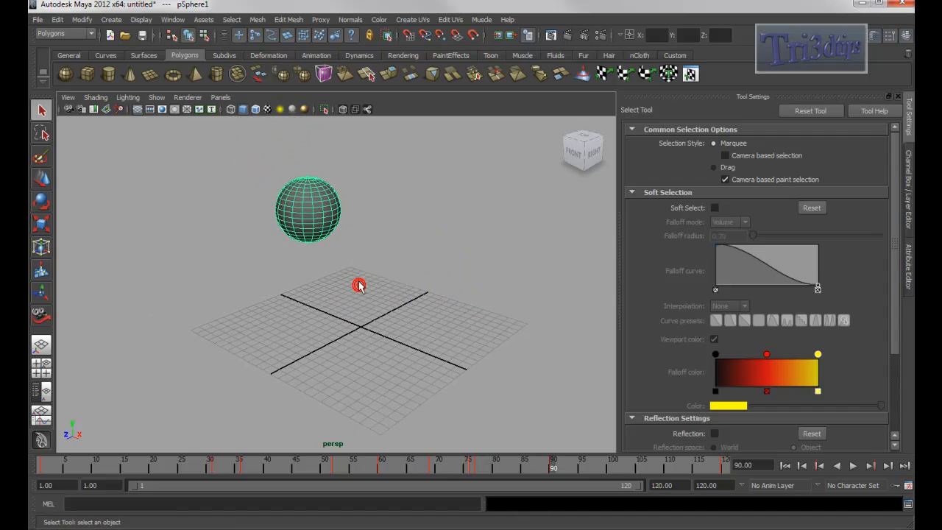
# - Switch to the Move Tool and move the sphere slightly upward
pyautogui.press('w')
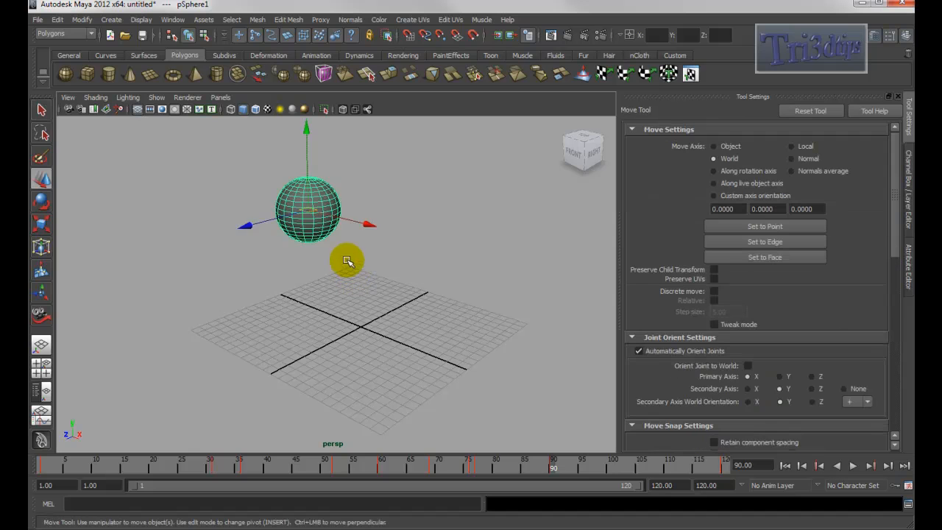
pyautogui.keyDown('alt'); pyautogui.moveTo(349, 225); pyautogui.dragTo(337, 285, button='middle'); pyautogui.keyUp('alt')
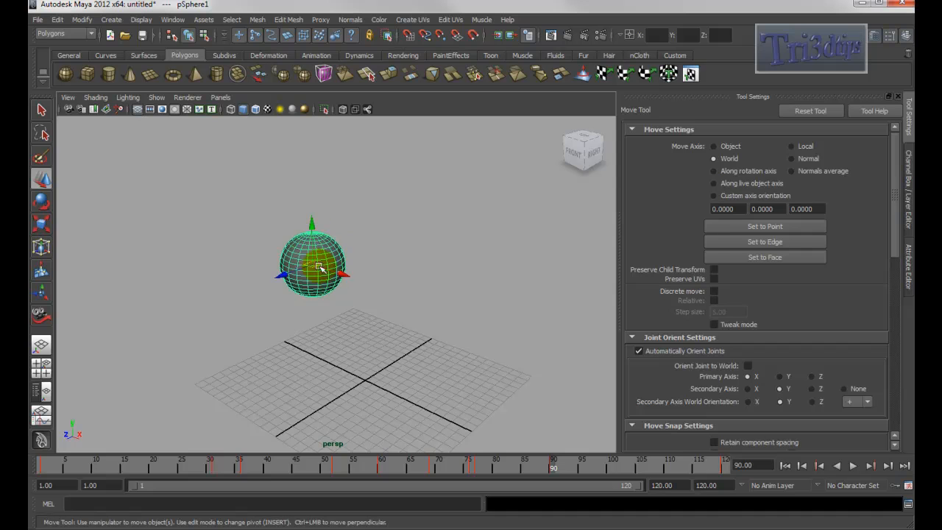
pyautogui.moveTo(311, 263)
pyautogui.mouseDown()
pyautogui.moveTo(248, 221)
pyautogui.moveTo(305, 227)
pyautogui.moveTo(305, 246)
pyautogui.mouseUp()
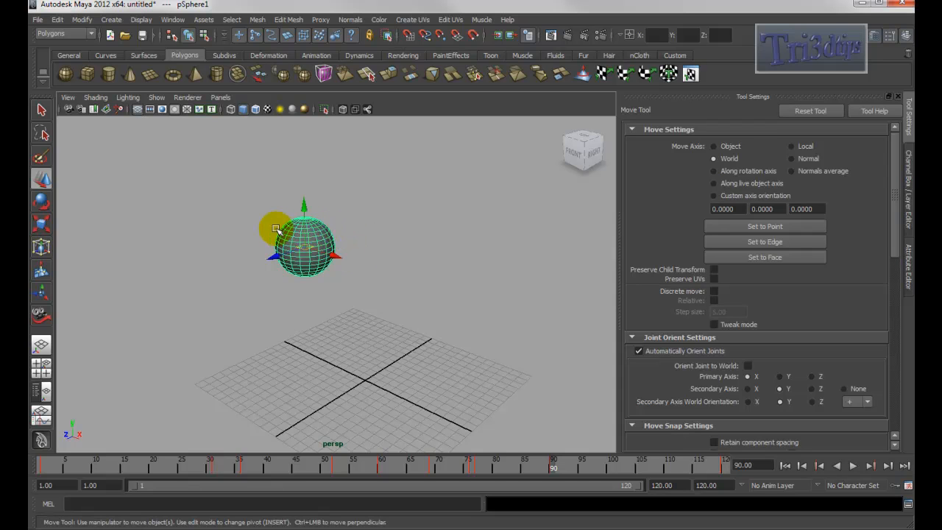
# - Reposition the sphere with the Move Tool, dragging it along its axes and freely in the viewport
pyautogui.moveTo(330, 245)
pyautogui.mouseDown()
pyautogui.moveTo(442, 214)
pyautogui.moveTo(316, 218)
pyautogui.moveTo(344, 251)
pyautogui.mouseUp()
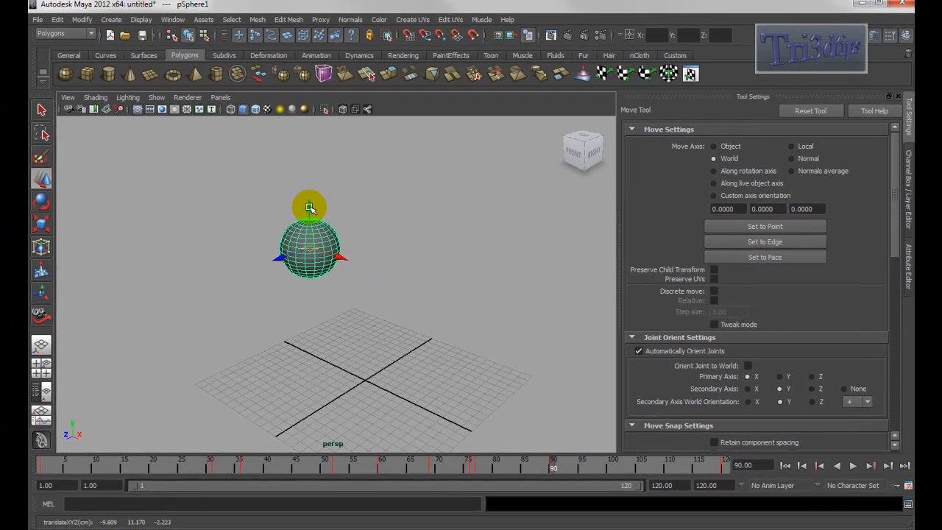
pyautogui.moveTo(309, 209)
pyautogui.mouseDown()
pyautogui.moveTo(312, 162)
pyautogui.moveTo(318, 228)
pyautogui.moveTo(319, 200)
pyautogui.moveTo(317, 212)
pyautogui.mouseUp()
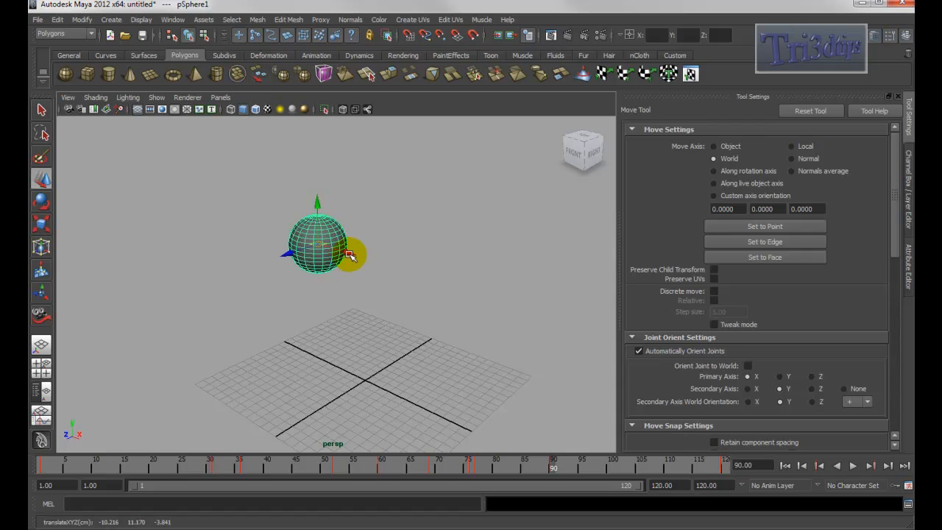
pyautogui.moveTo(350, 255); pyautogui.dragTo(331, 285)
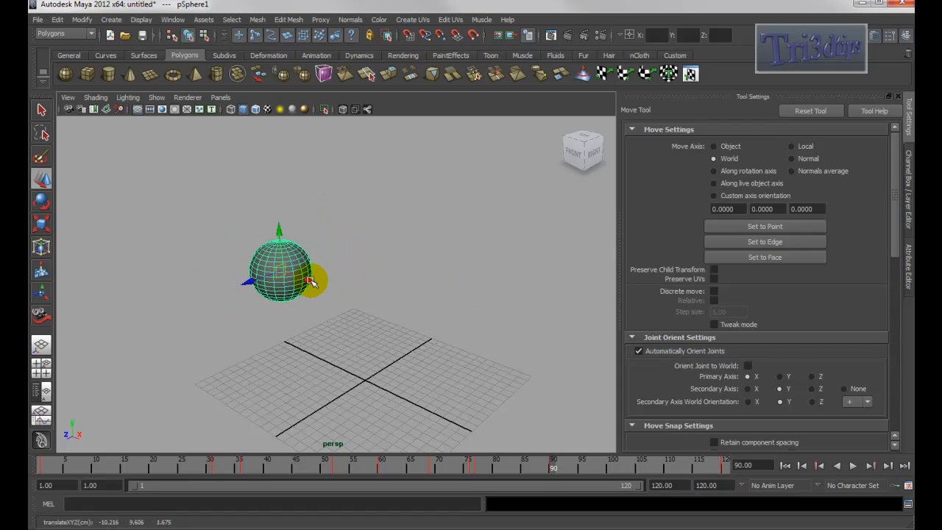
pyautogui.moveTo(242, 280); pyautogui.dragTo(306, 265, button='middle')
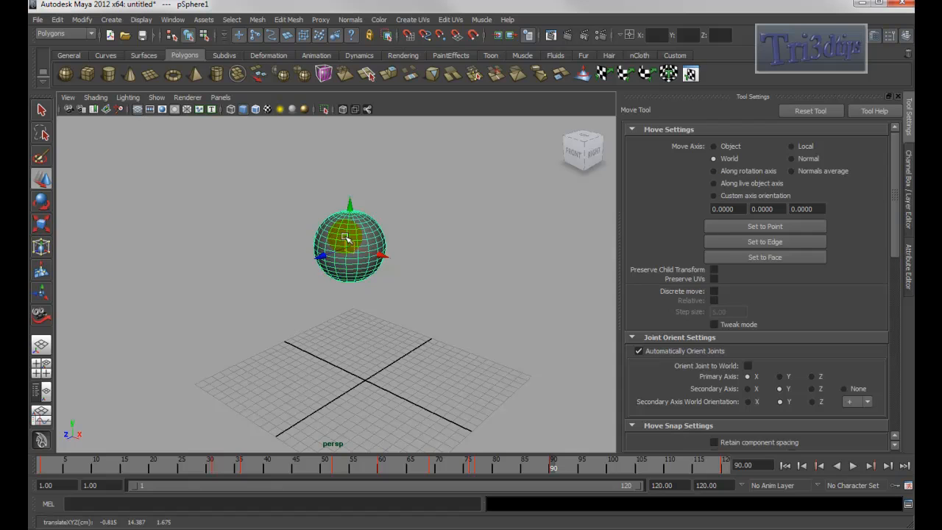
# - Switch to the Scale Tool and squash the sphere into a wider, flatter ellipsoid, undoing one scale along the way
pyautogui.press('r')
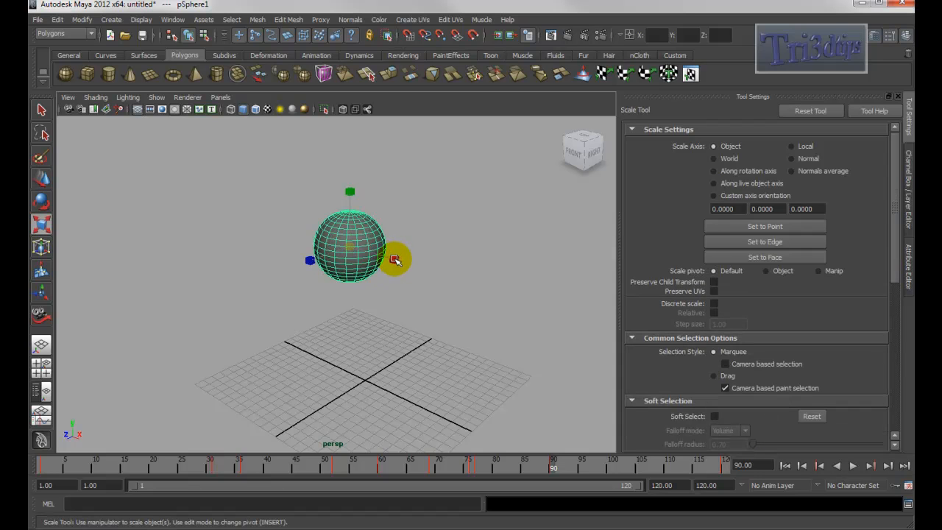
pyautogui.moveTo(394, 260)
pyautogui.keyDown('ctrl'); pyautogui.mouseDown()
pyautogui.moveTo(512, 271)
pyautogui.moveTo(361, 265)
pyautogui.moveTo(401, 259)
pyautogui.mouseUp(); pyautogui.keyUp('ctrl')
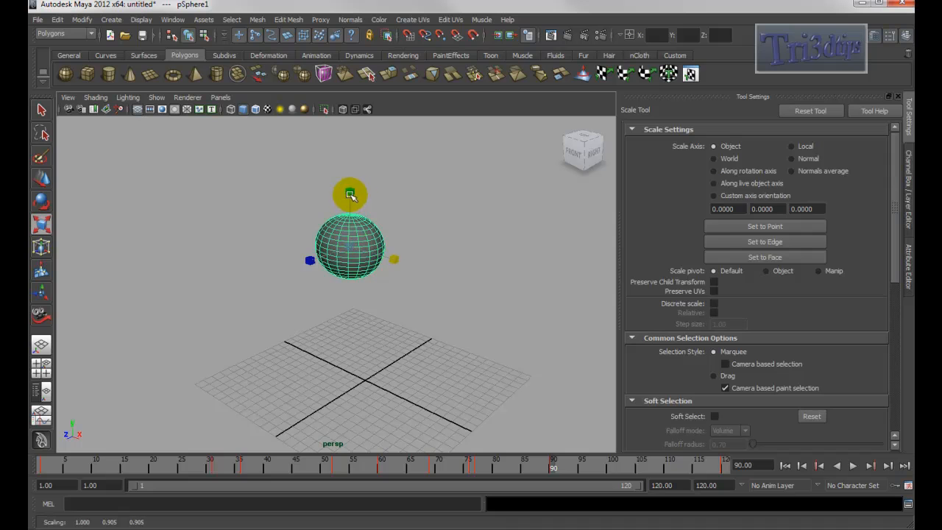
pyautogui.moveTo(398, 262)
pyautogui.keyDown('ctrl'); pyautogui.mouseDown()
pyautogui.moveTo(429, 263)
pyautogui.moveTo(391, 258)
pyautogui.mouseUp(); pyautogui.keyUp('ctrl')
pyautogui.keyDown('ctrl'); pyautogui.moveTo(403, 152); pyautogui.dragTo(374, 195); pyautogui.keyUp('ctrl')
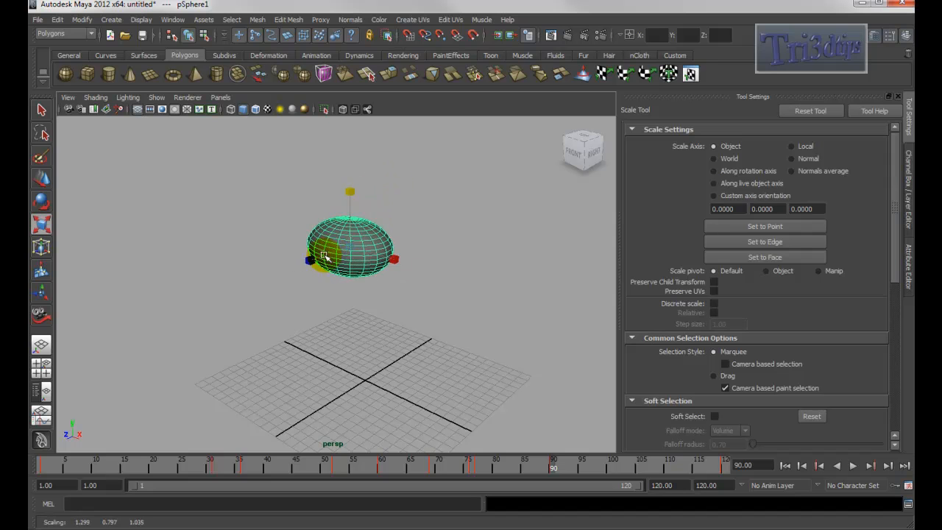
pyautogui.keyDown('ctrl'); pyautogui.moveTo(262, 304); pyautogui.dragTo(307, 267); pyautogui.keyUp('ctrl')
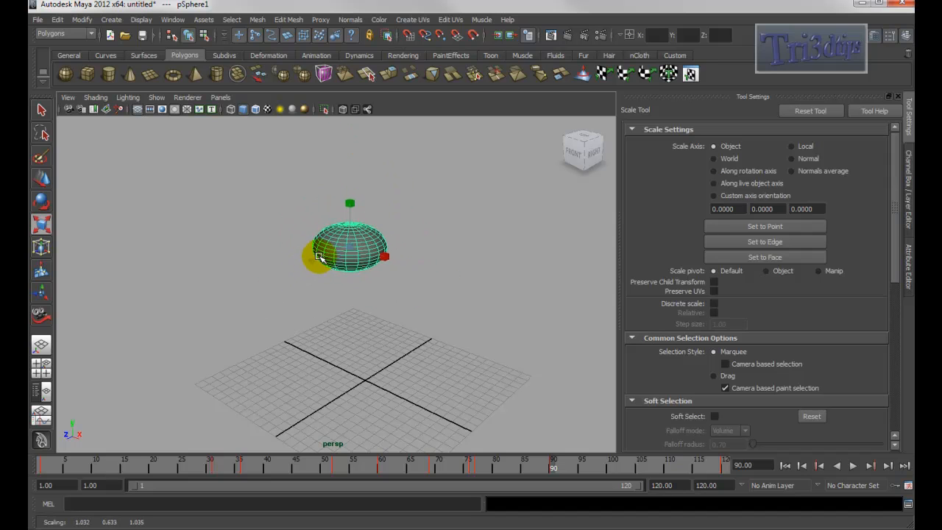
pyautogui.hotkey('ctrl', 'z')
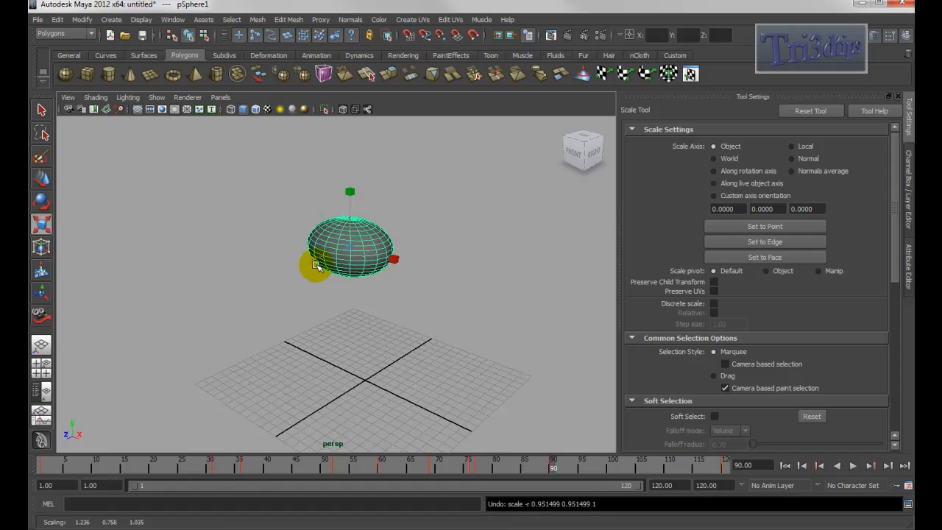
pyautogui.keyDown('alt'); pyautogui.moveTo(313, 266); pyautogui.dragTo(303, 304, button='middle'); pyautogui.keyUp('alt')
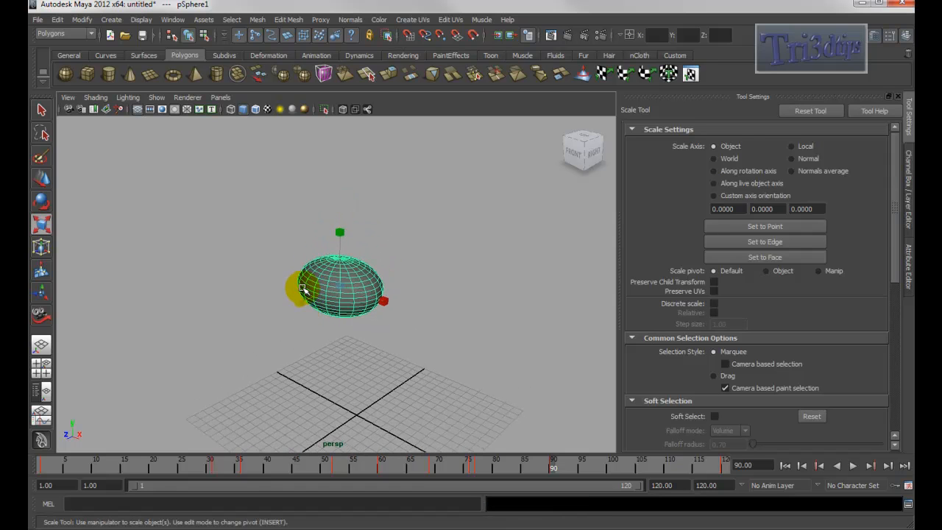
# - Switch to the Rotate Tool and rotate the flattened sphere, orbiting the view around it
pyautogui.press('e')
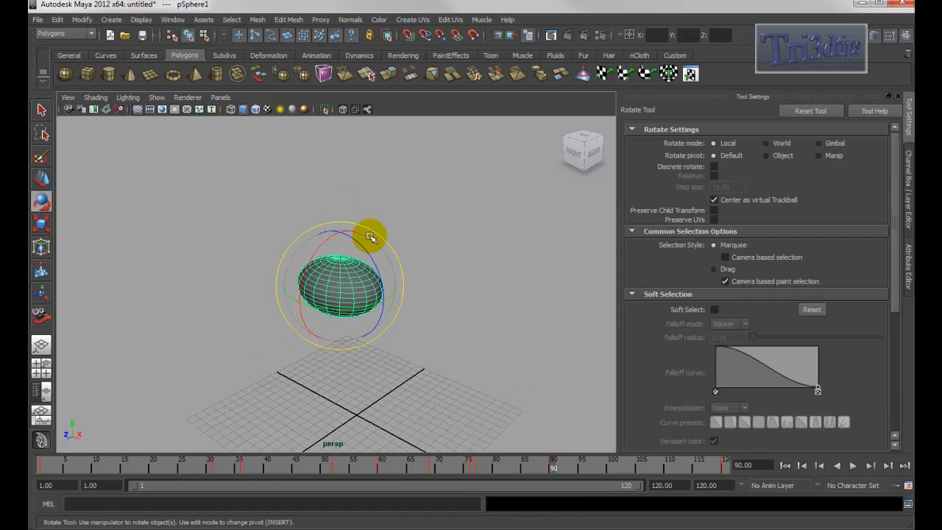
pyautogui.moveTo(370, 254); pyautogui.dragTo(390, 308)
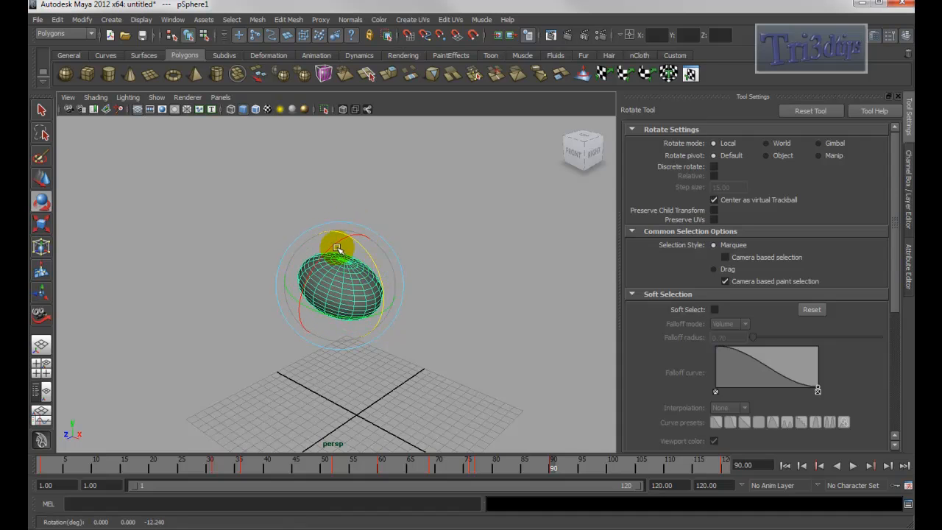
pyautogui.moveTo(330, 350)
pyautogui.keyDown('alt'); pyautogui.mouseDown()
pyautogui.moveTo(419, 346)
pyautogui.moveTo(342, 341)
pyautogui.mouseUp(); pyautogui.keyUp('alt')
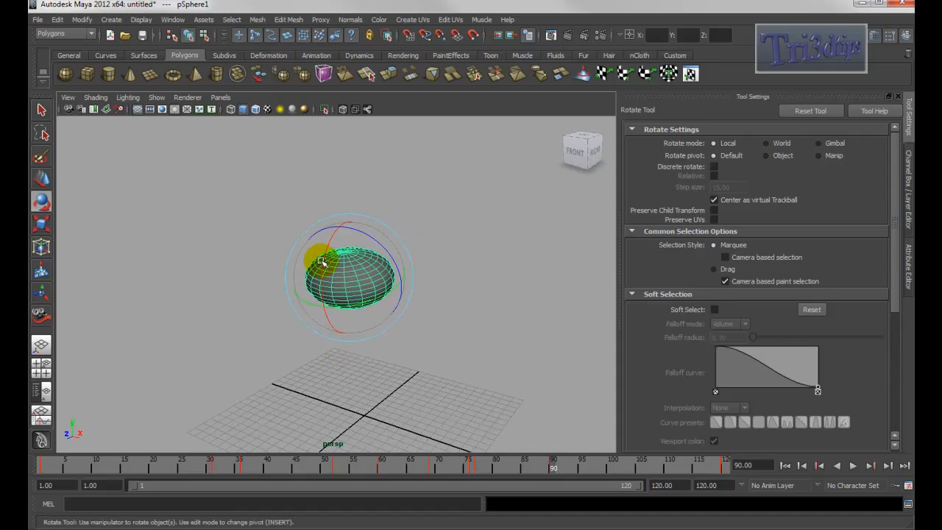
pyautogui.moveTo(323, 262); pyautogui.dragTo(389, 321)
pyautogui.keyDown('alt'); pyautogui.moveTo(333, 337); pyautogui.dragTo(367, 331); pyautogui.keyUp('alt')
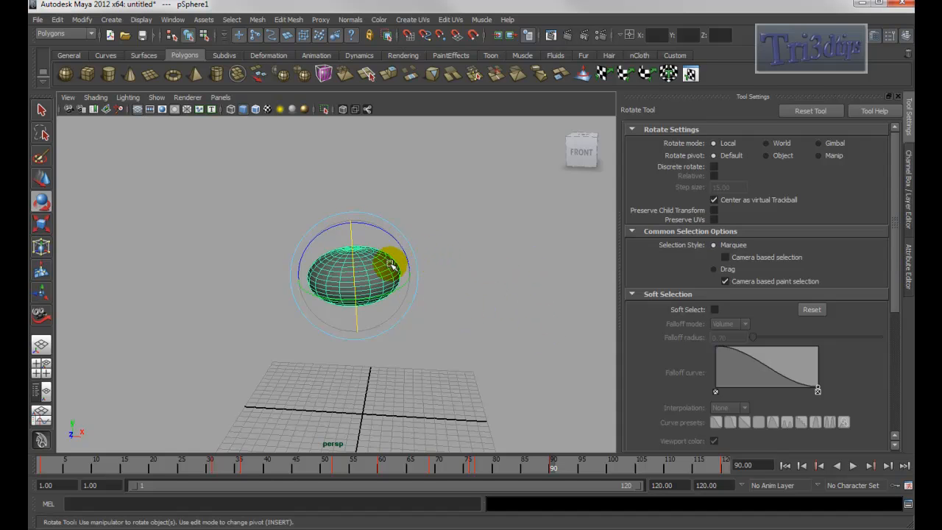
pyautogui.moveTo(456, 290)
pyautogui.keyDown('alt'); pyautogui.mouseDown()
pyautogui.moveTo(442, 297)
pyautogui.moveTo(452, 292)
pyautogui.moveTo(448, 279)
pyautogui.mouseUp(); pyautogui.keyUp('alt')
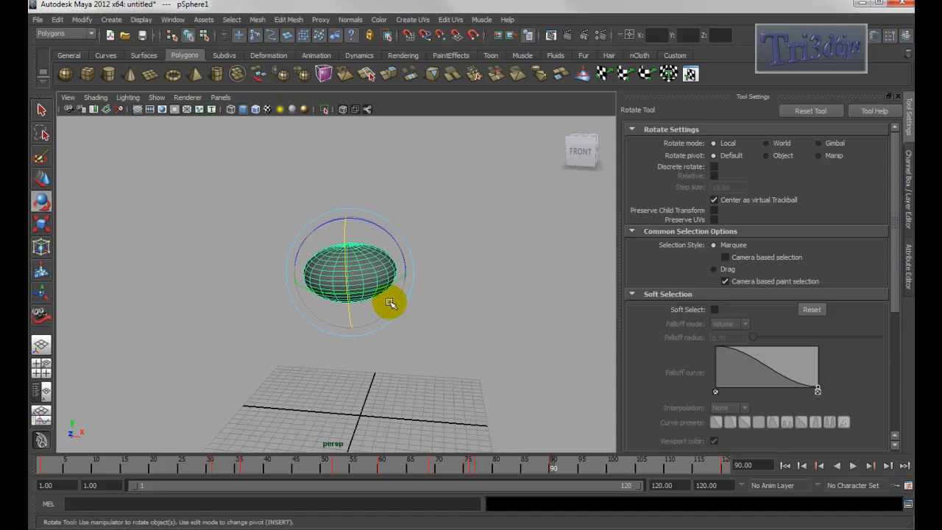
# - Render the current frame and save the image to the Desktop as sphere.tga in Targa format, replacing the existing file
pyautogui.click(567, 37)
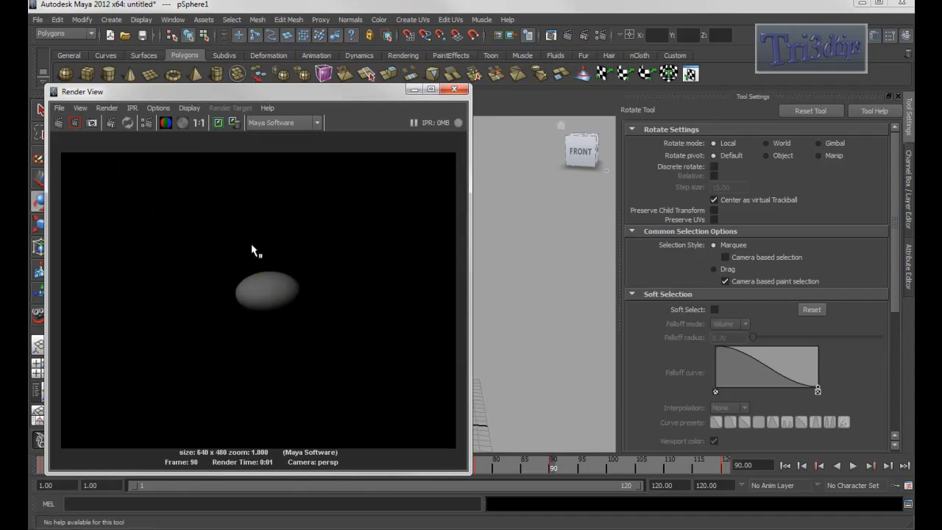
pyautogui.click(59, 108)
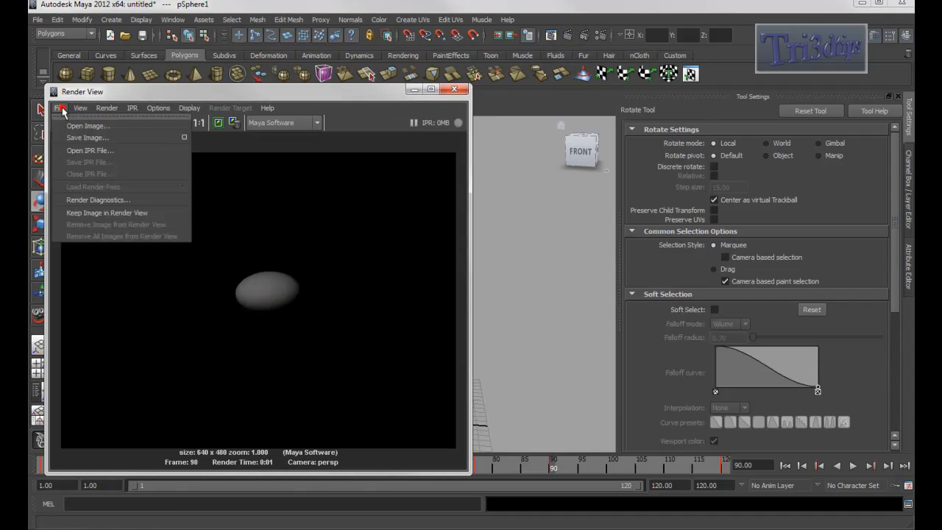
pyautogui.click(94, 137)
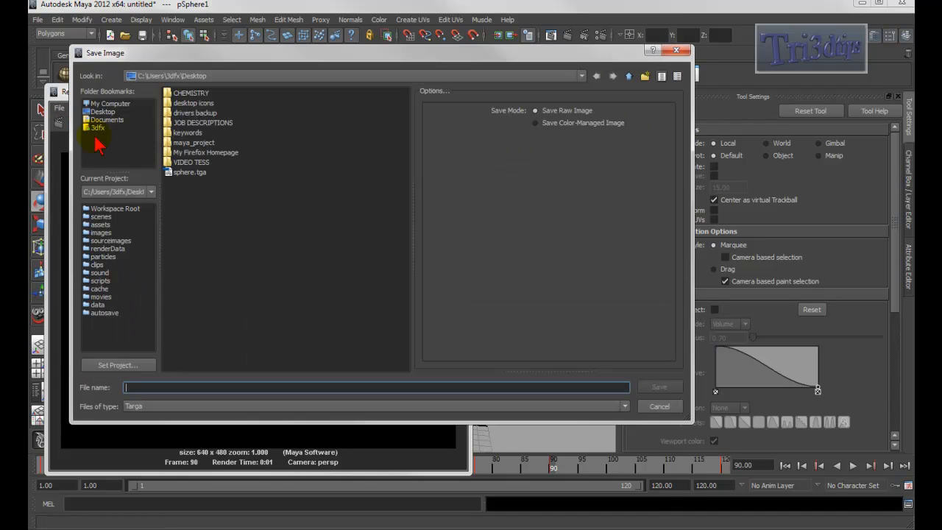
pyautogui.click(96, 112)
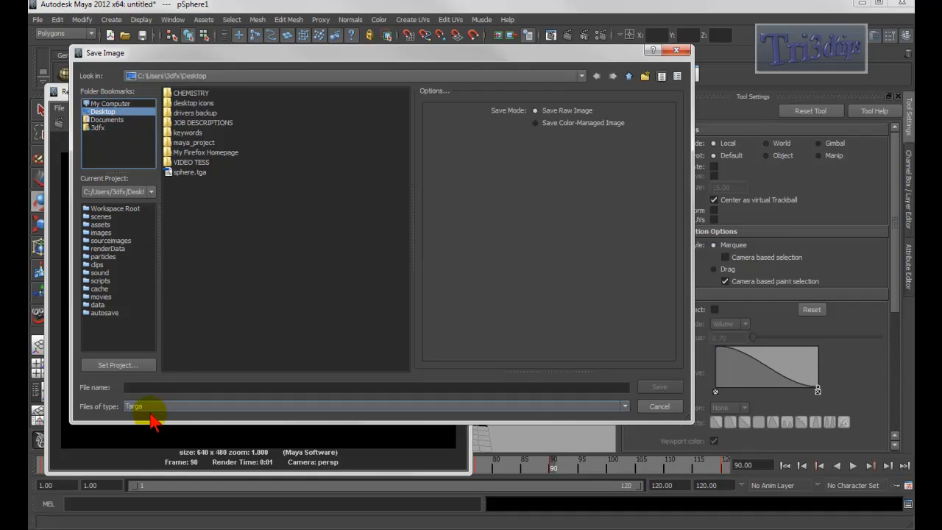
pyautogui.click(143, 386)
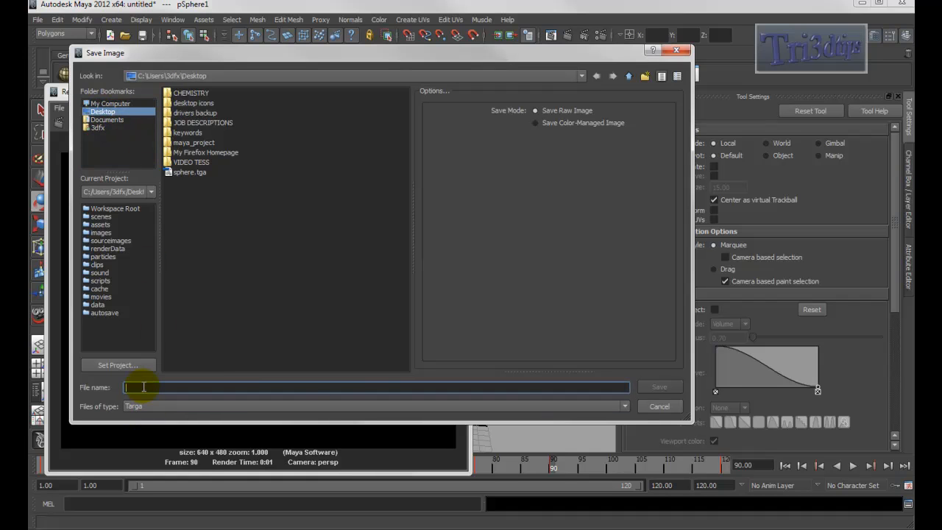
pyautogui.write('sphe')
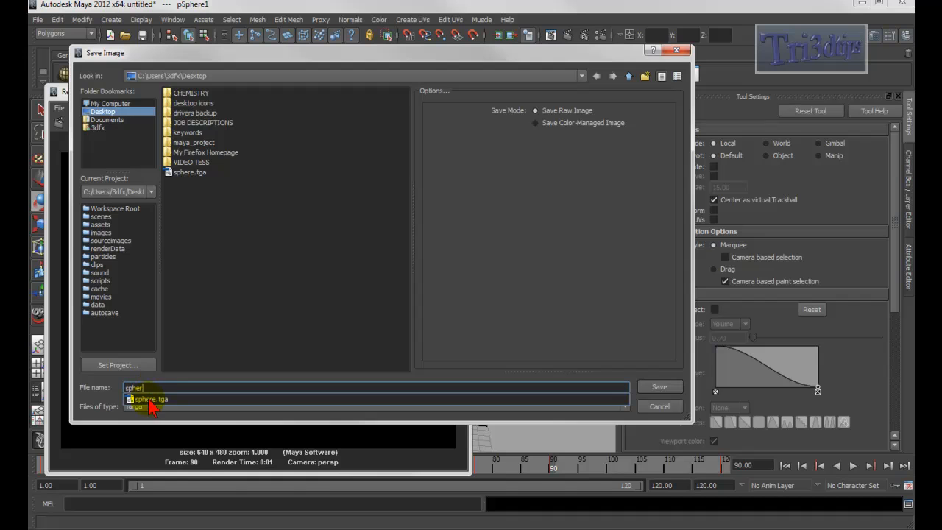
pyautogui.write('r')
pyautogui.click(149, 400)
pyautogui.click(150, 407)
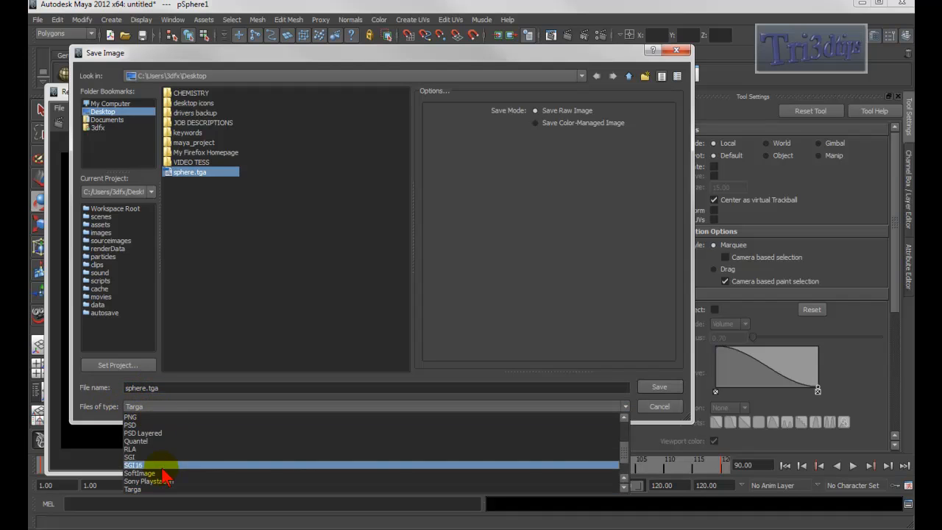
pyautogui.click(133, 489)
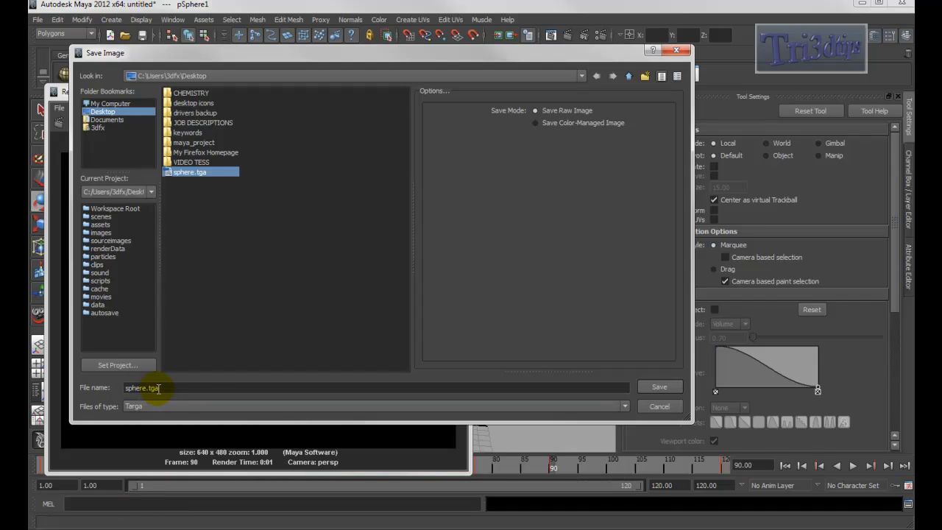
pyautogui.click(659, 387)
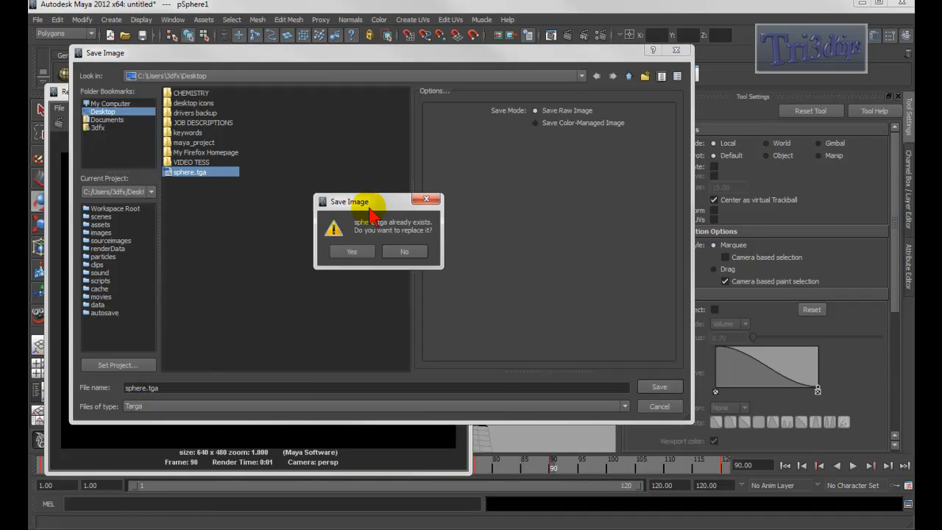
pyautogui.click(352, 252)
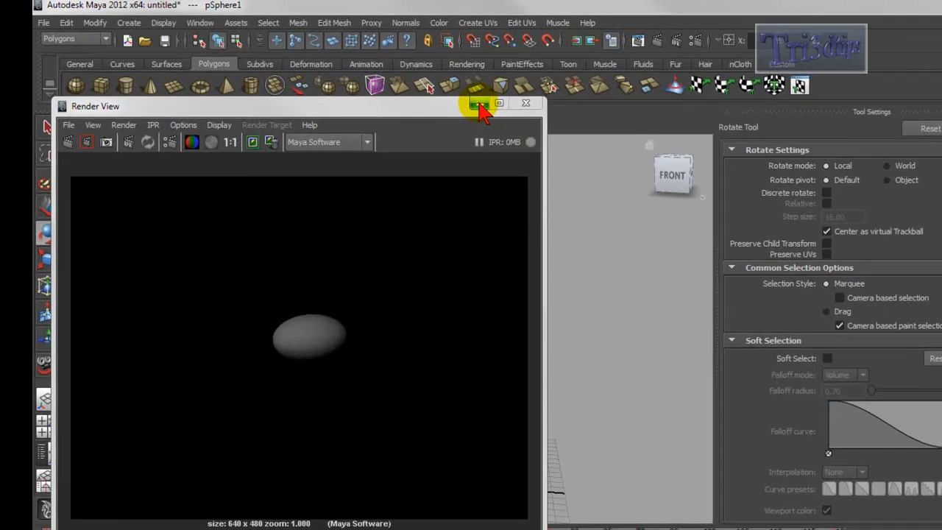
# - Minimize the render window, open the perspective camera's attributes, and set its Environment background color to light grey
pyautogui.click(414, 89)
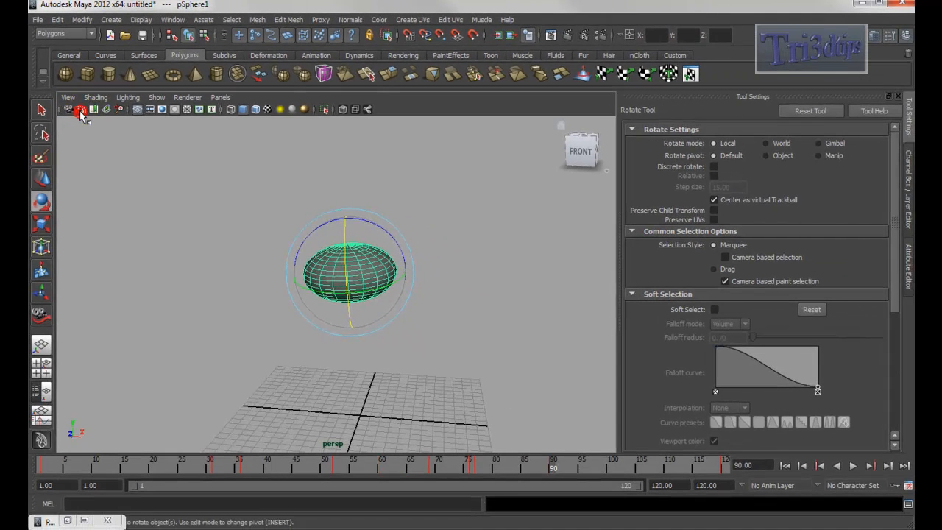
pyautogui.click(115, 156)
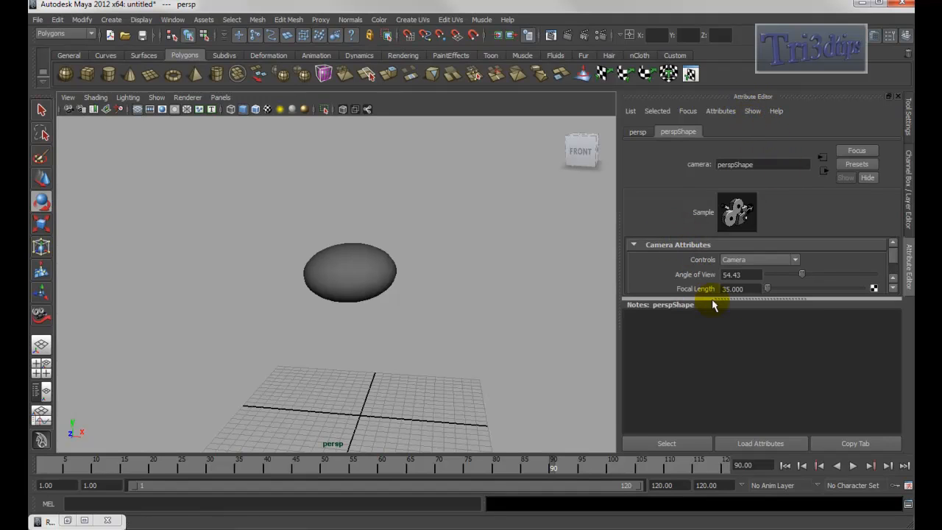
pyautogui.moveTo(747, 298); pyautogui.dragTo(750, 366)
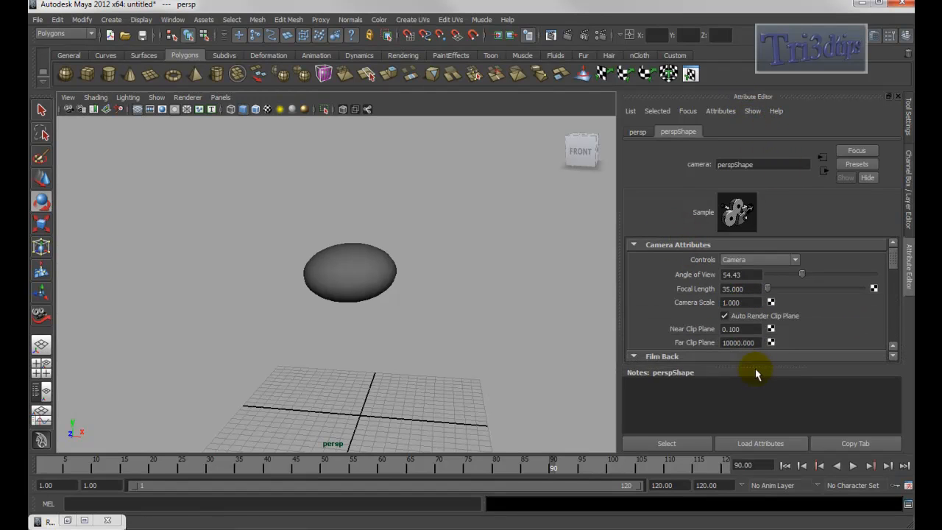
pyautogui.moveTo(894, 262); pyautogui.dragTo(897, 334)
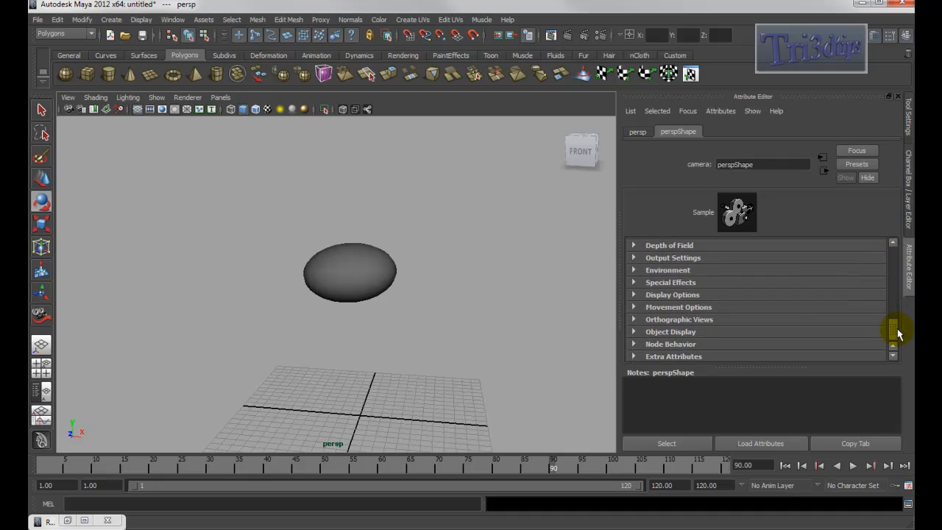
pyautogui.click(645, 272)
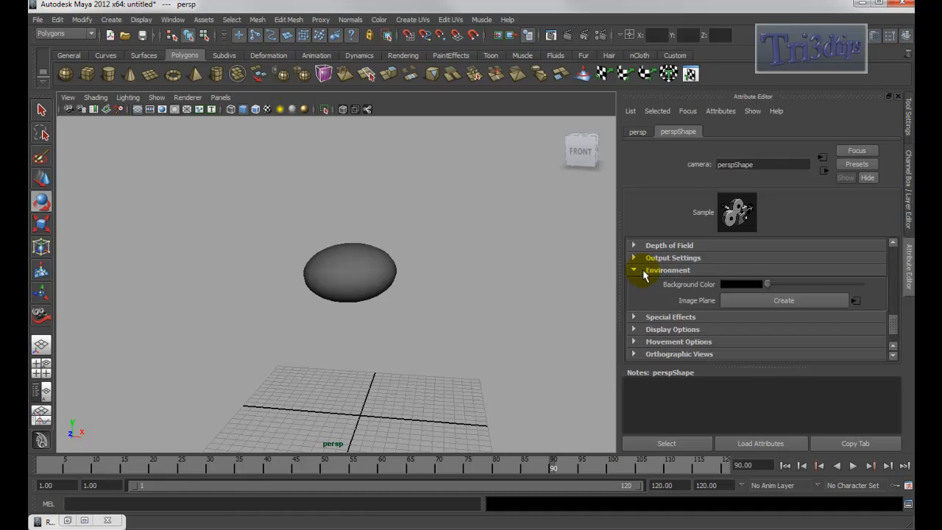
pyautogui.moveTo(767, 283); pyautogui.dragTo(821, 291)
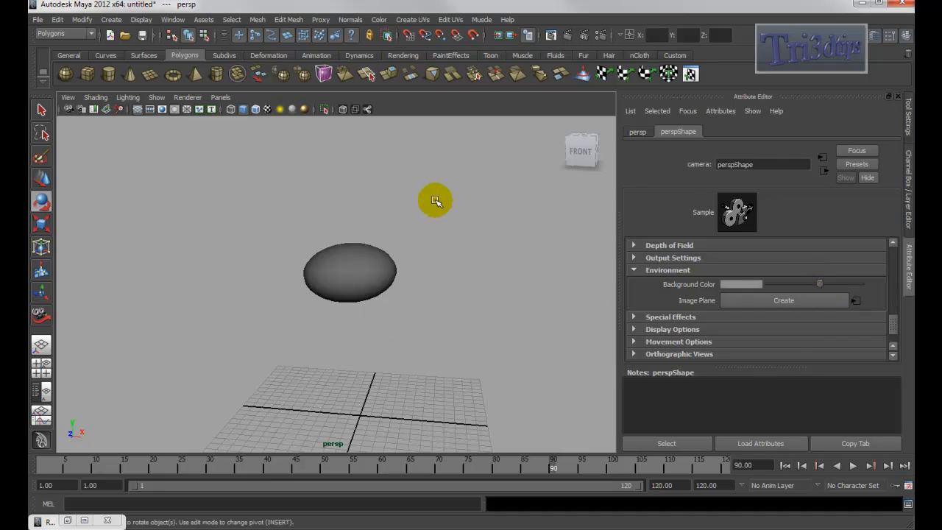
# - Render the current frame with the grey background, save it over sphere.tga on the Desktop, and close the render window
pyautogui.click(568, 37)
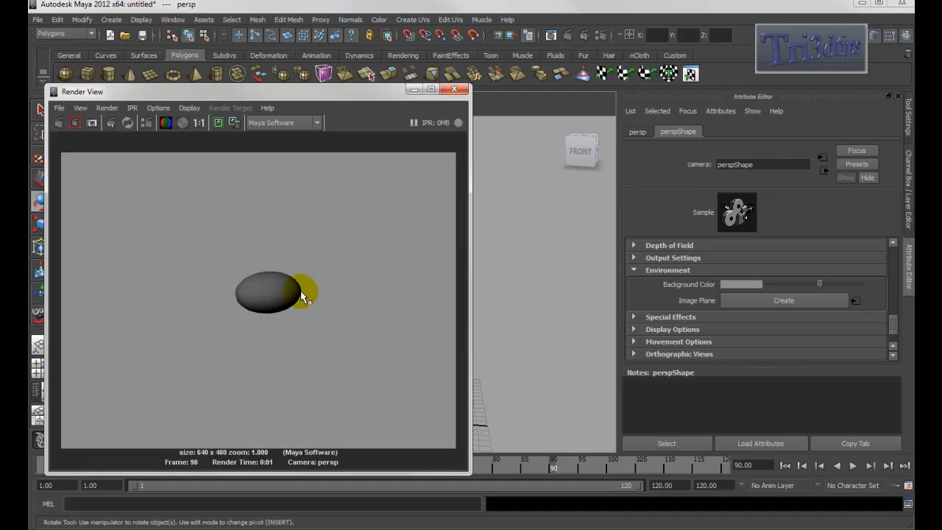
pyautogui.click(60, 108)
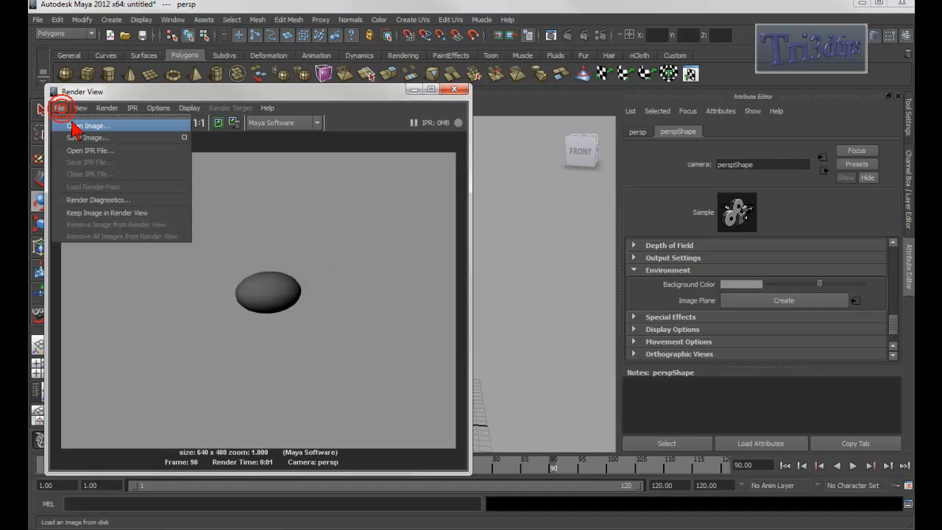
pyautogui.click(83, 134)
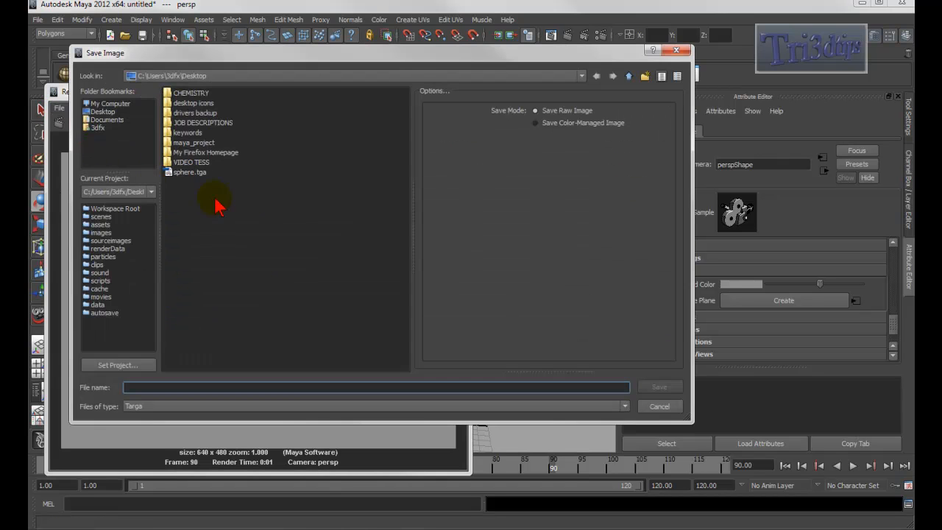
pyautogui.click(184, 172)
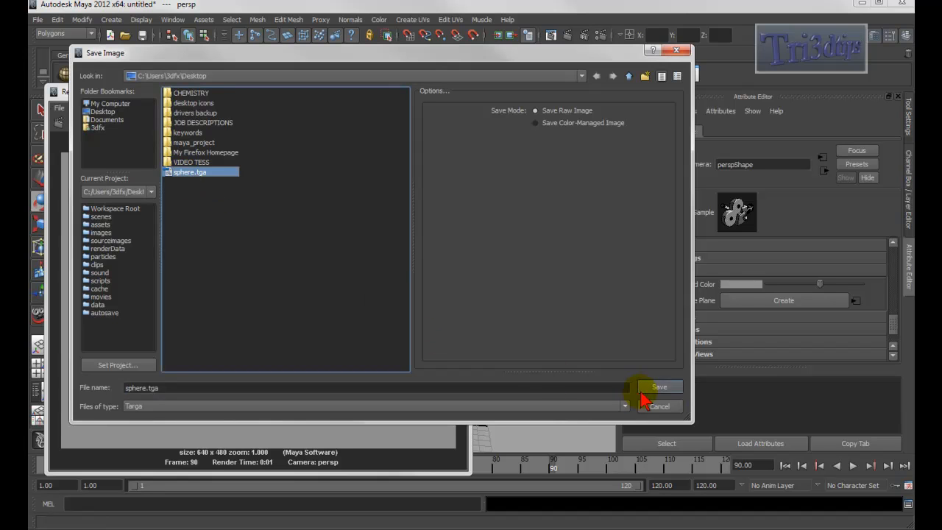
pyautogui.click(666, 388)
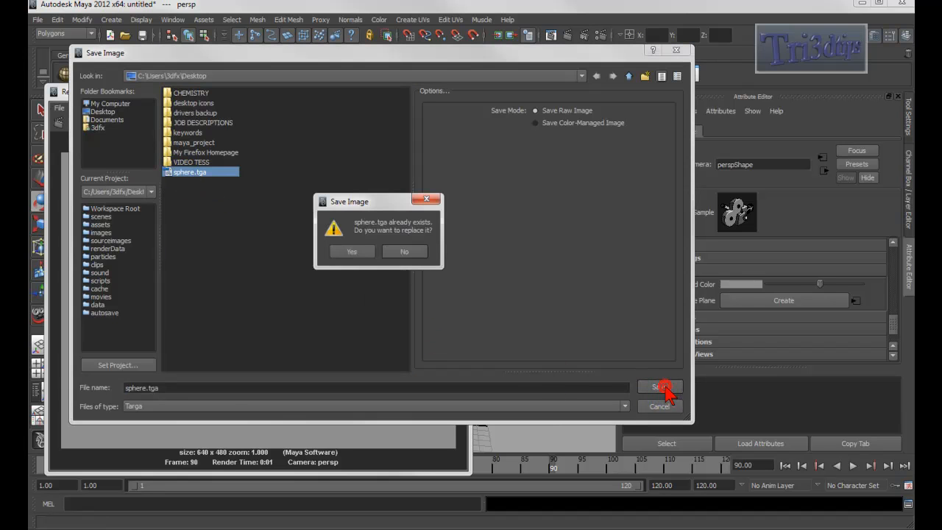
pyautogui.click(357, 256)
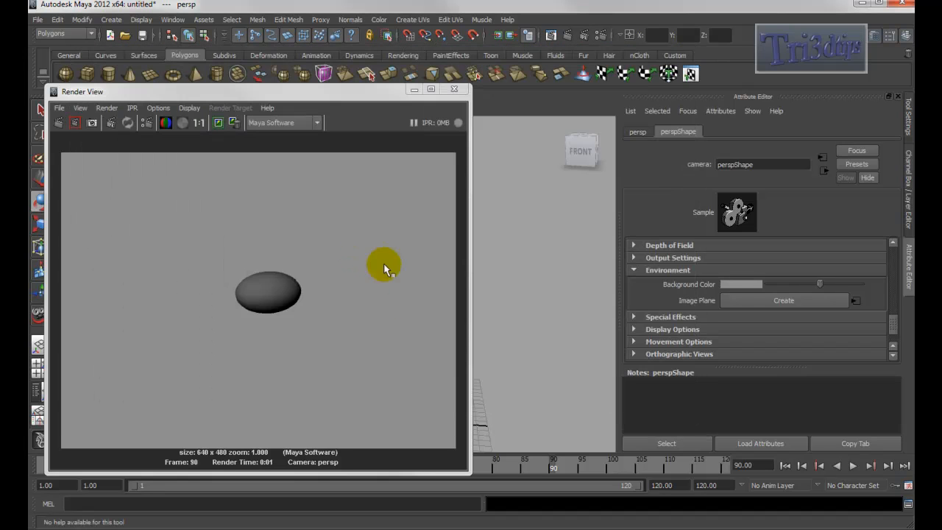
pyautogui.click(457, 90)
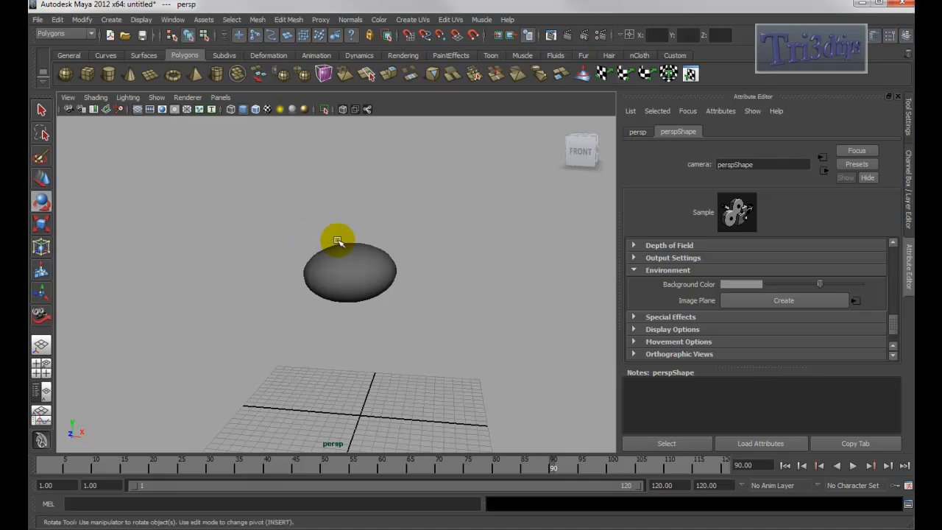
# - Open the Render Settings, browse the File Output image format options, and close the window
pyautogui.click(601, 37)
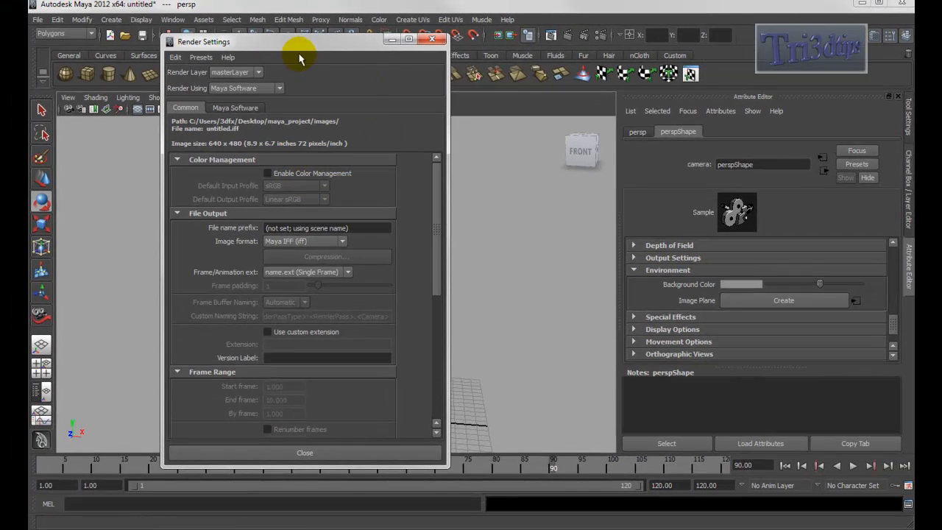
pyautogui.moveTo(309, 47); pyautogui.dragTo(472, 76)
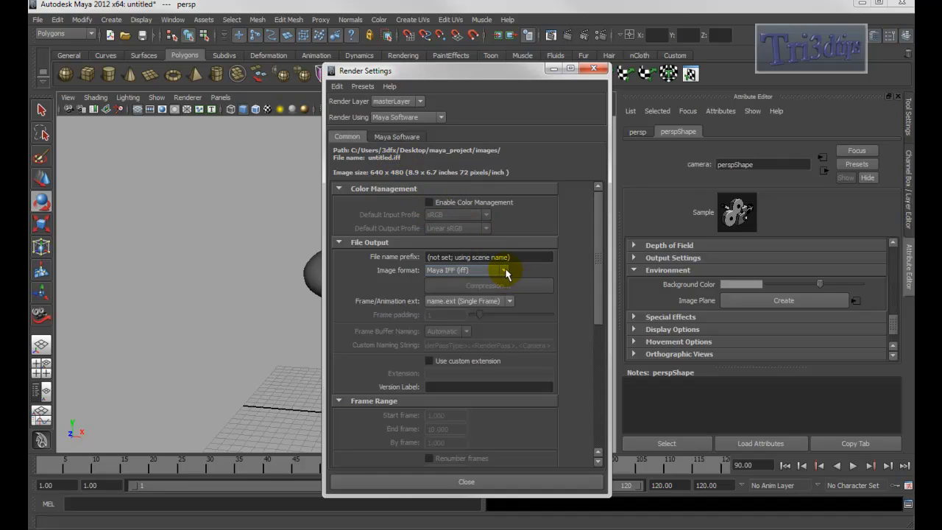
pyautogui.click(505, 272)
pyautogui.moveTo(509, 305); pyautogui.dragTo(505, 334)
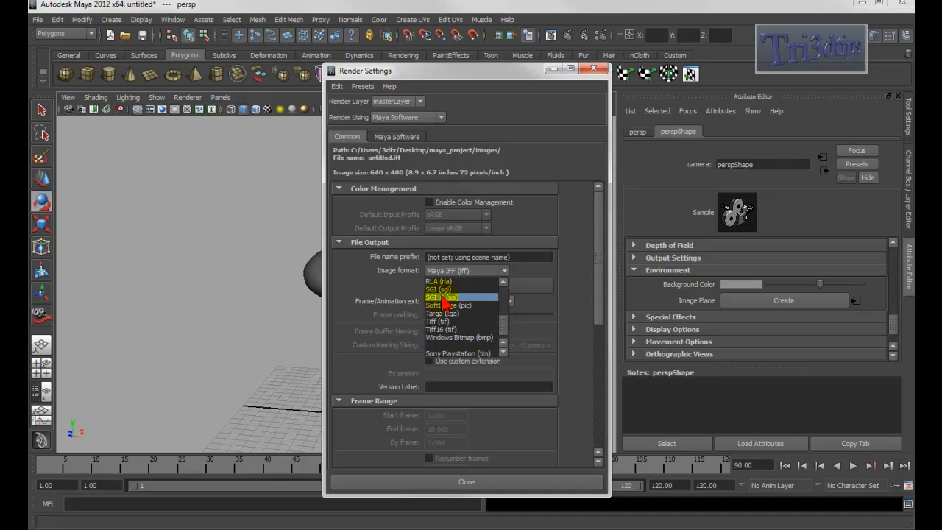
pyautogui.click(504, 481)
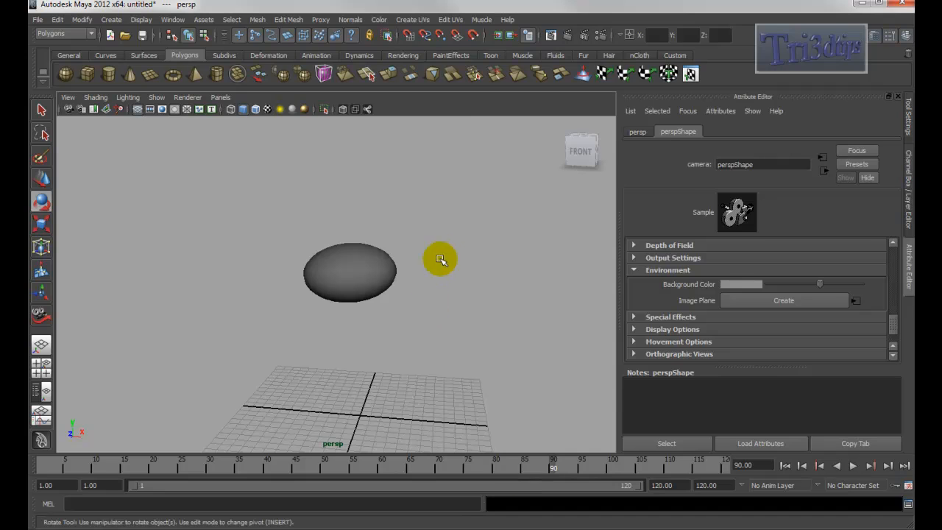